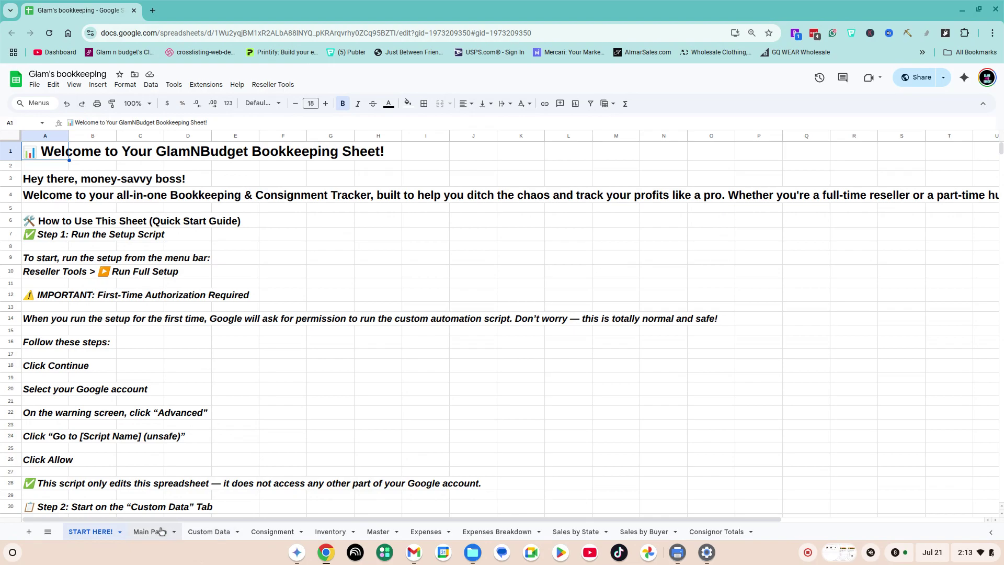
Set the Monthly Profit Goal on the Main Page sheet to 1500
{"action": "left_click", "coordinate": [161, 531]}
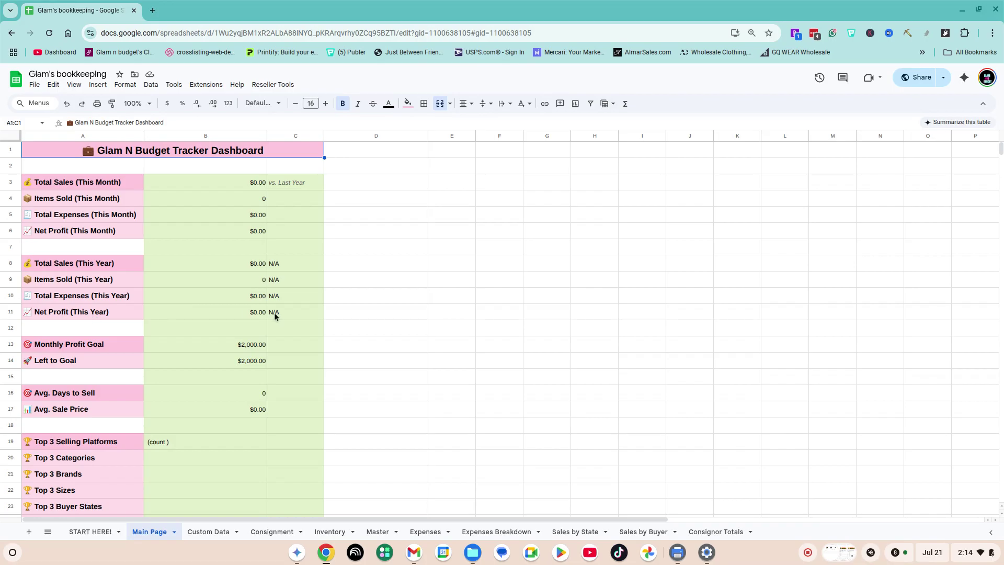
{"action": "double_click", "coordinate": [249, 345]}
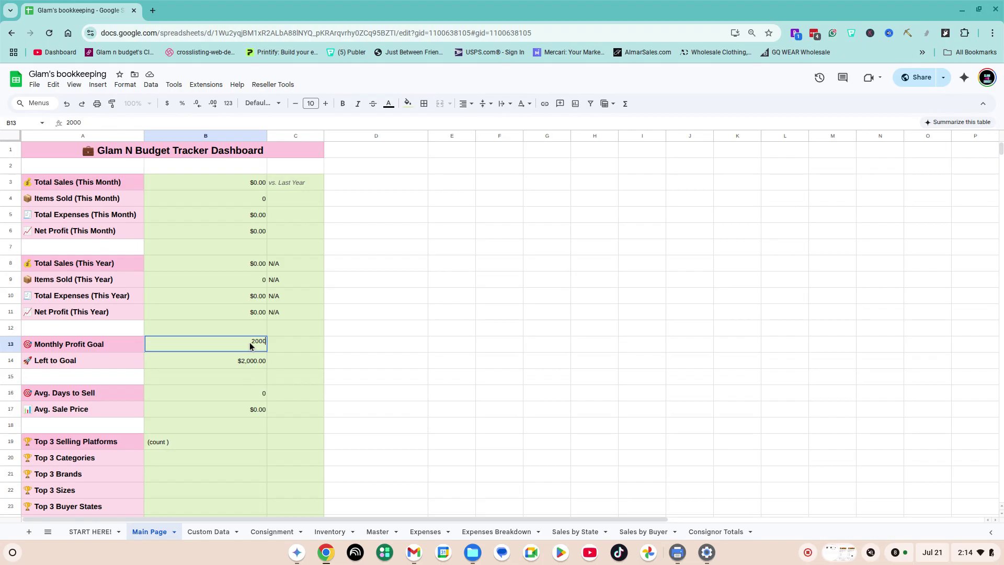
{"action": "key", "text": "BackSpace"}
{"action": "key", "text": "BackSpace"}
{"action": "key", "text": "BackSpace"}
{"action": "type", "text": "1500"}
{"action": "left_click", "coordinate": [313, 347]}
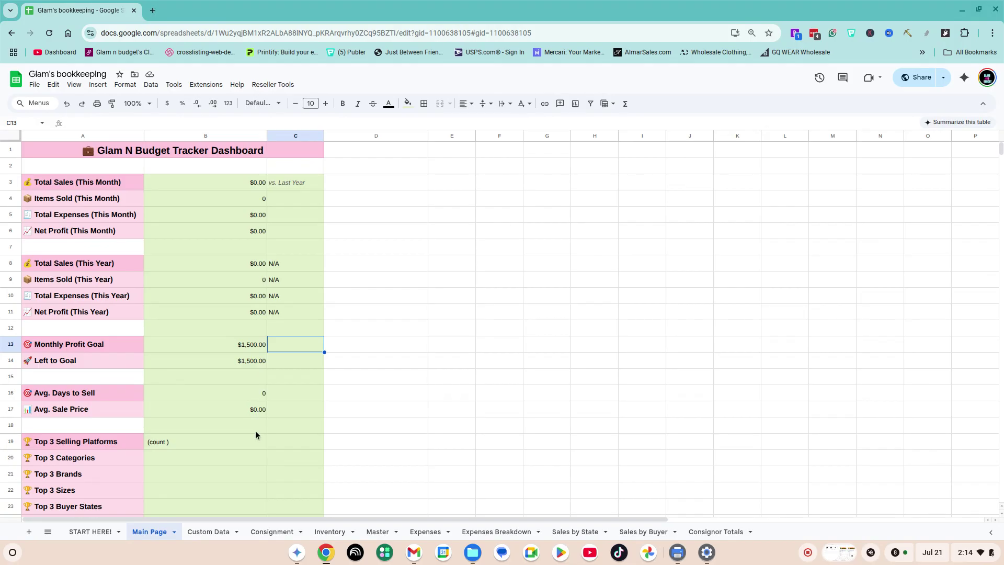
Examine the formulas behind the Top 3 categories, brands, sizes, buyer states and buyers on the dashboard
{"action": "left_click", "coordinate": [255, 460]}
{"action": "left_click", "coordinate": [253, 474]}
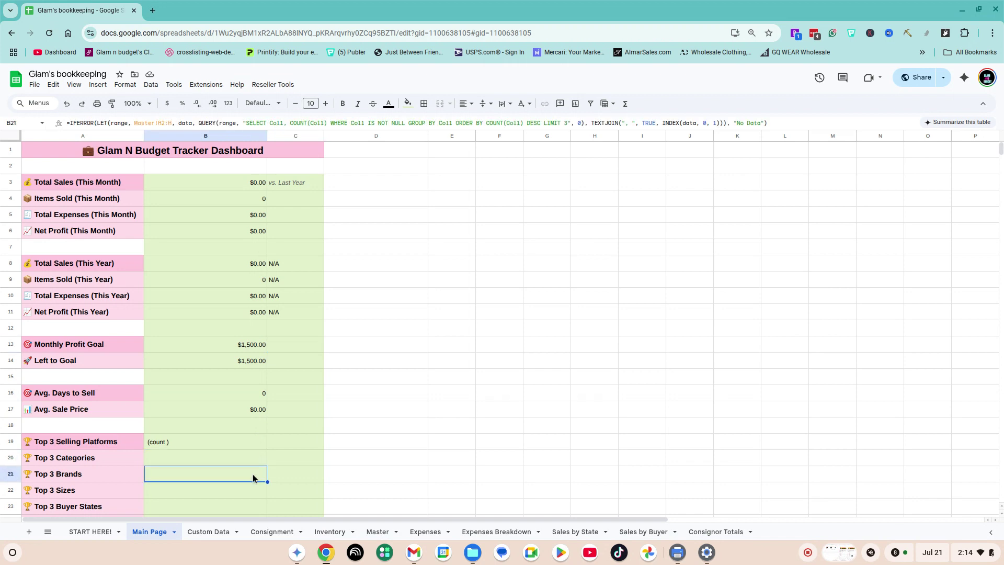
{"action": "left_click", "coordinate": [251, 489]}
{"action": "key", "text": "Down"}
{"action": "key", "text": "Down"}
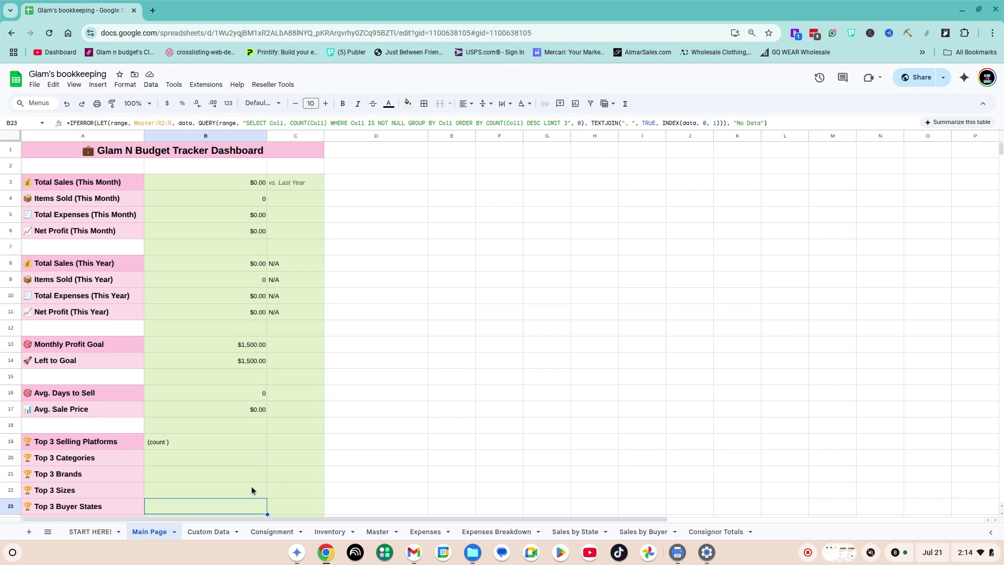
{"action": "key", "text": "Up"}
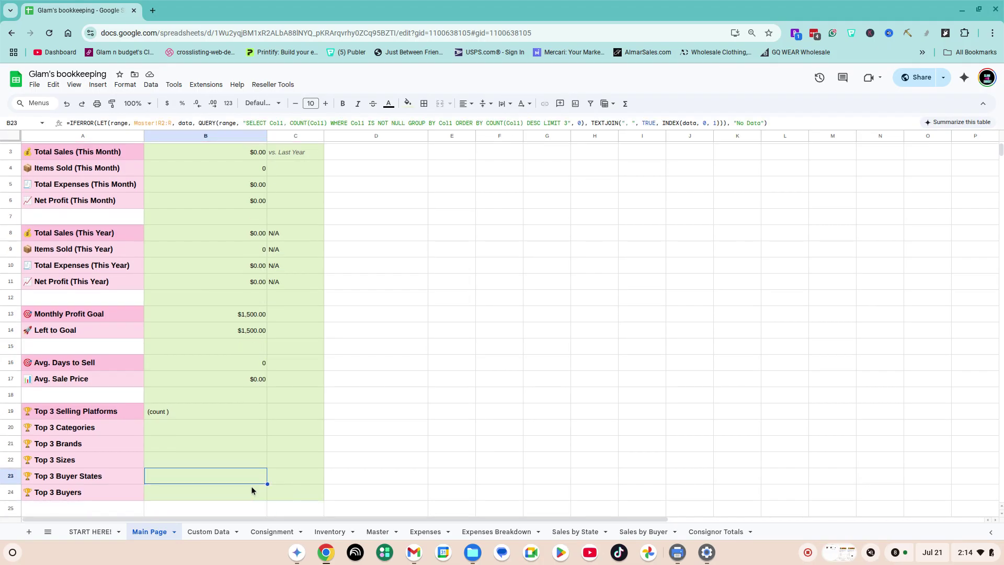
{"action": "key", "text": "Down"}
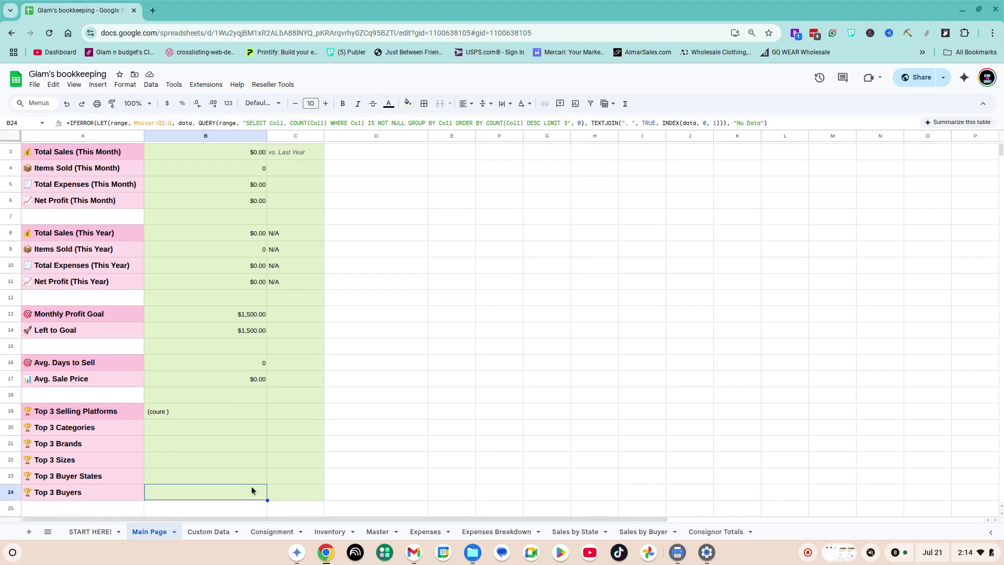
Narrow the Platforms column on the Custom Data sheet to about half its width
{"action": "left_click", "coordinate": [221, 531]}
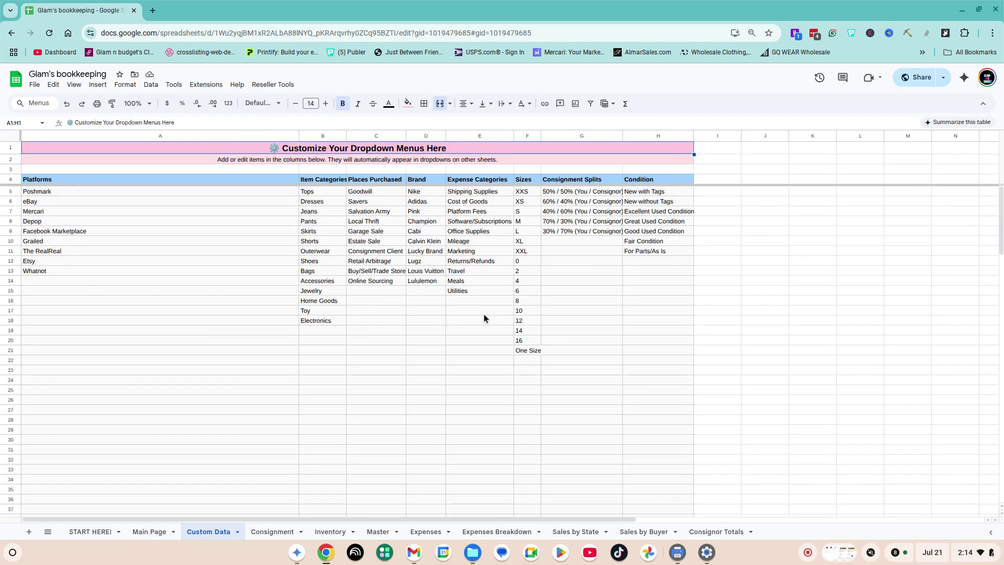
{"action": "left_click", "coordinate": [78, 285]}
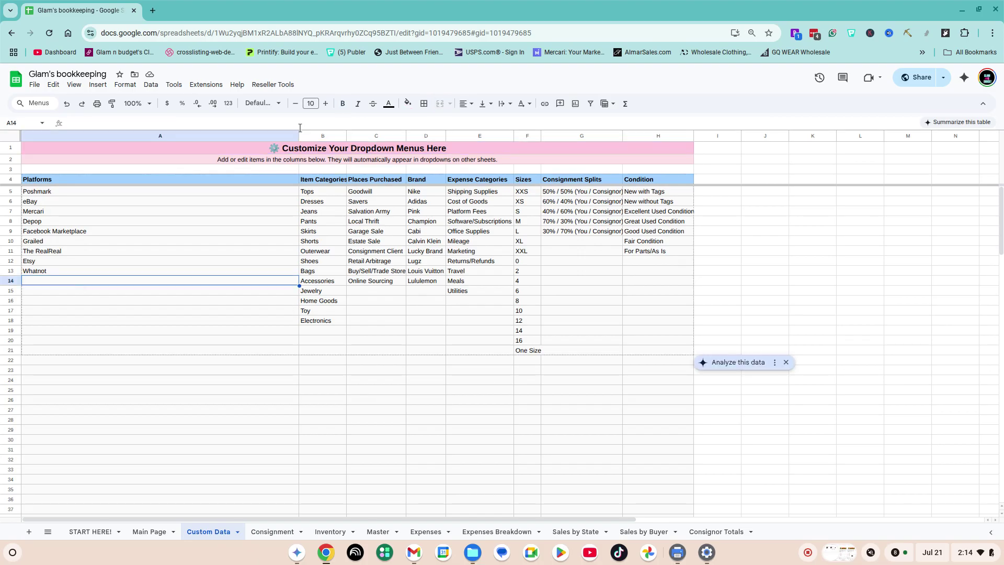
{"action": "left_click_drag", "start_coordinate": [299, 134], "coordinate": [156, 143]}
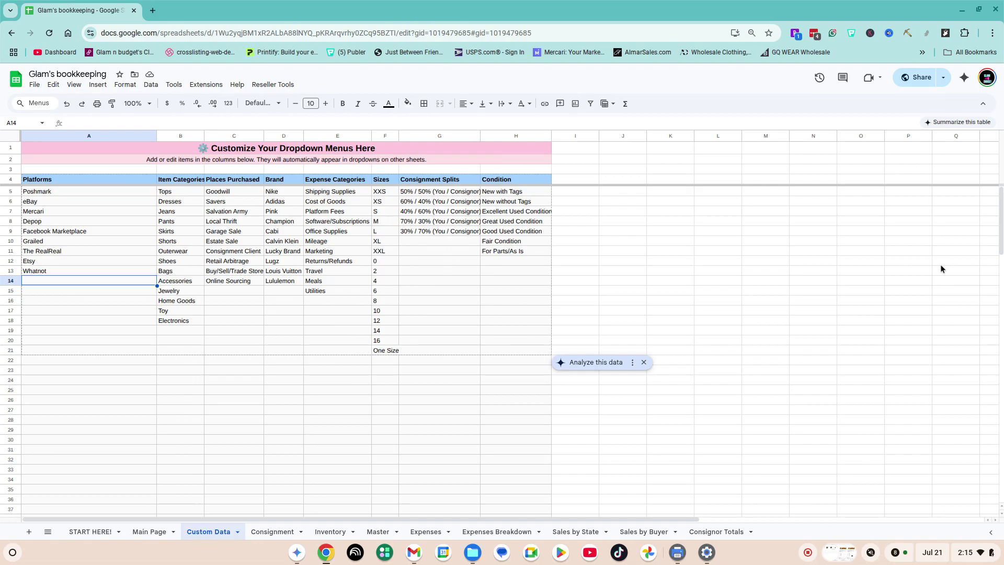
Change the entry 4 in the Sizes list of the Custom Data sheet to "Size 4"
{"action": "left_click_drag", "start_coordinate": [1001, 220], "coordinate": [1000, 473]}
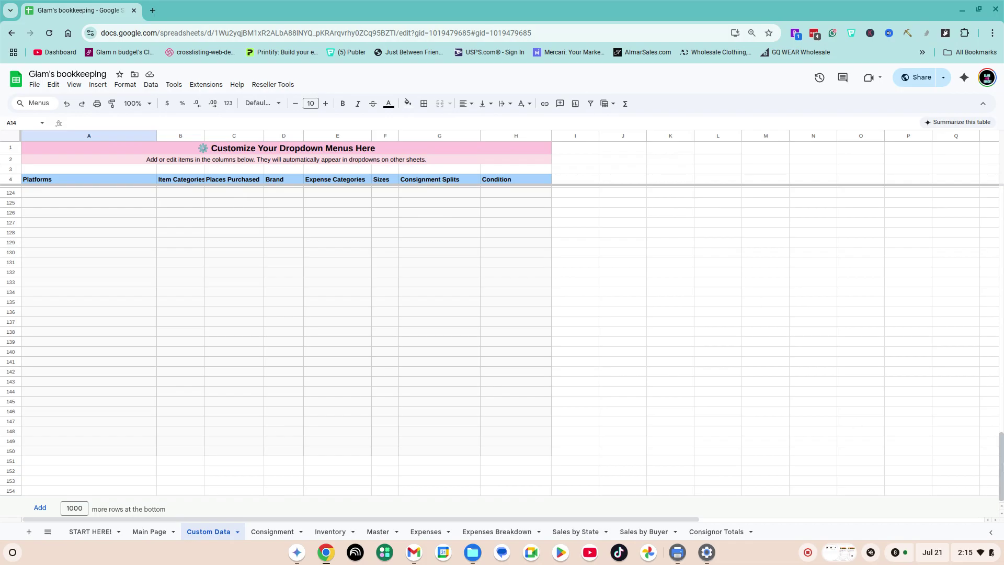
{"action": "left_click_drag", "start_coordinate": [1000, 465], "coordinate": [1001, 220]}
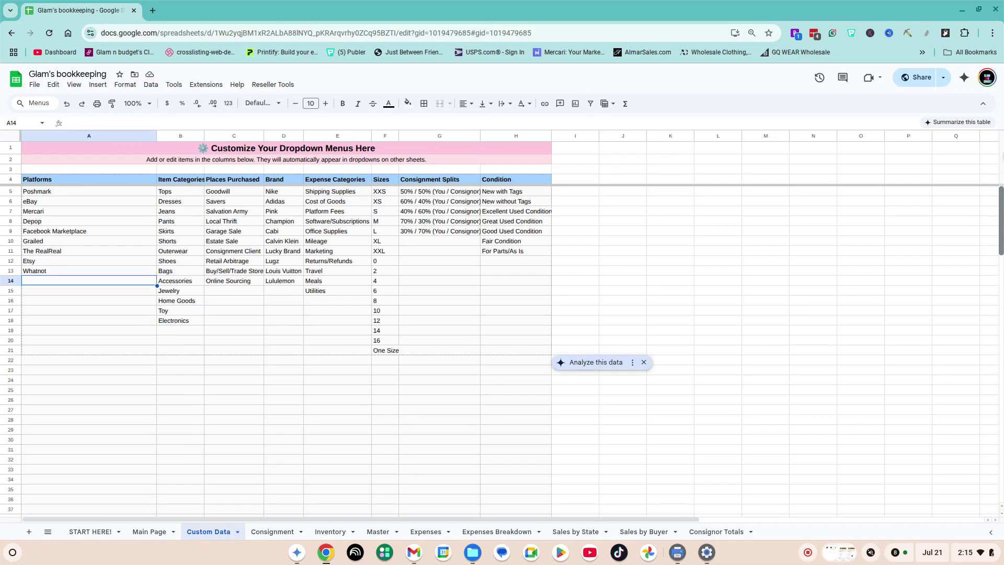
{"action": "left_click", "coordinate": [386, 282]}
{"action": "double_click", "coordinate": [374, 283]}
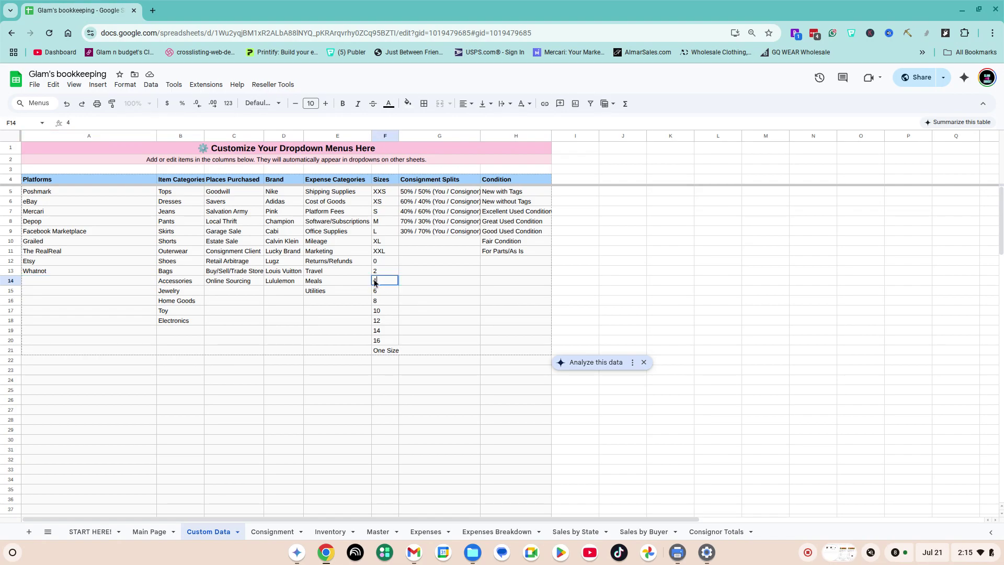
{"action": "type", "text": "Size"}
{"action": "key", "text": "BackSpace"}
{"action": "key", "text": "BackSpace"}
{"action": "type", "text": "SiSize"}
On the Consignment sheet, set the first entry's consignment split to 50% / 50% (You / Consignor)
{"action": "left_click", "coordinate": [278, 533]}
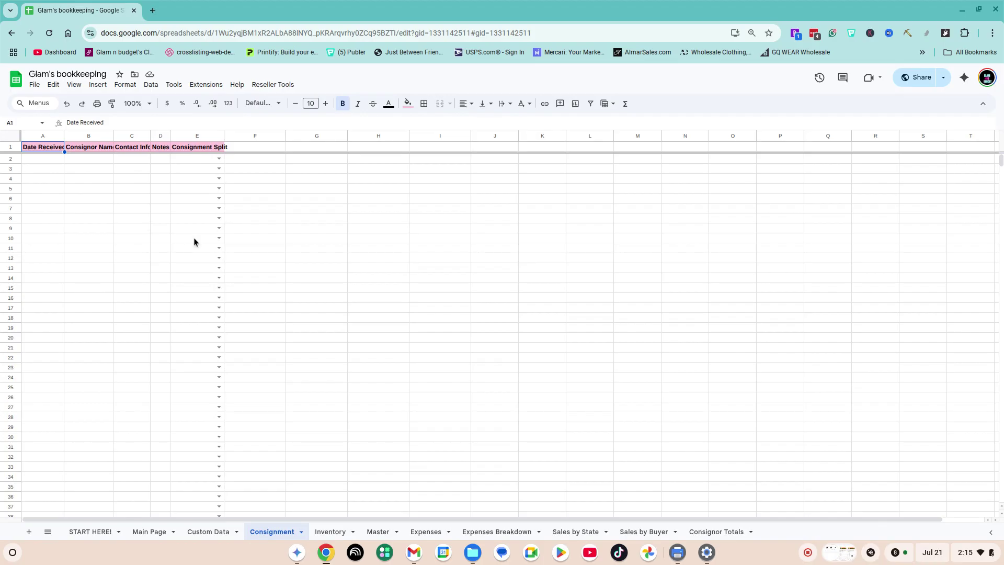
{"action": "left_click", "coordinate": [218, 160]}
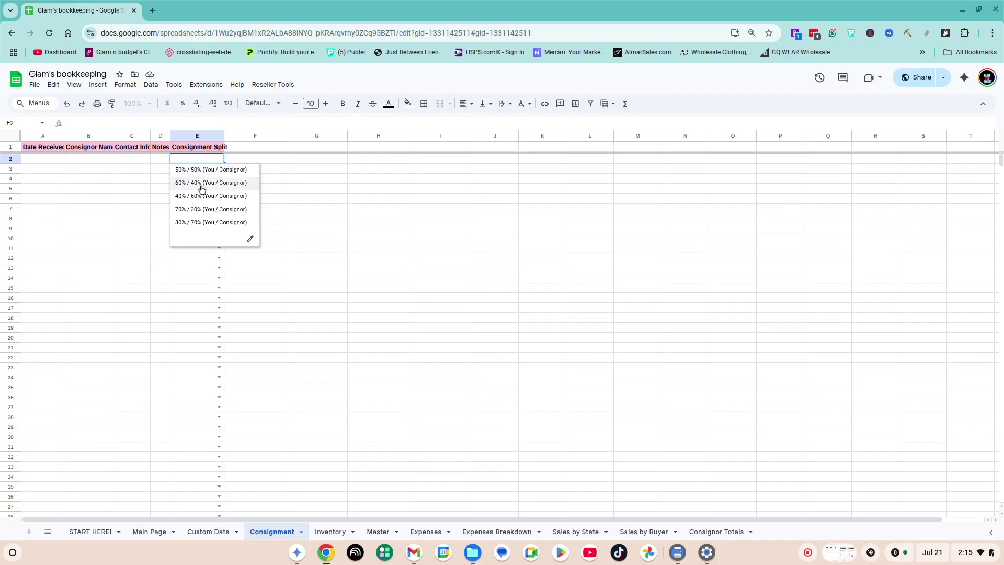
{"action": "left_click", "coordinate": [195, 170]}
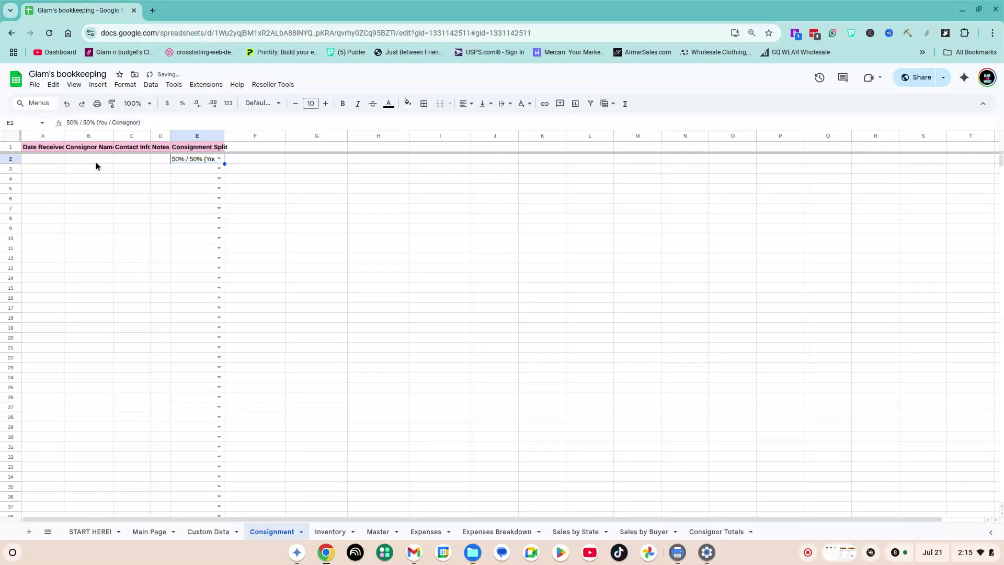
Enter 7/1/2025 as the first consignment entry's date received and fill in the consignor's name
{"action": "left_click", "coordinate": [51, 159]}
{"action": "type", "text": "1/2"}
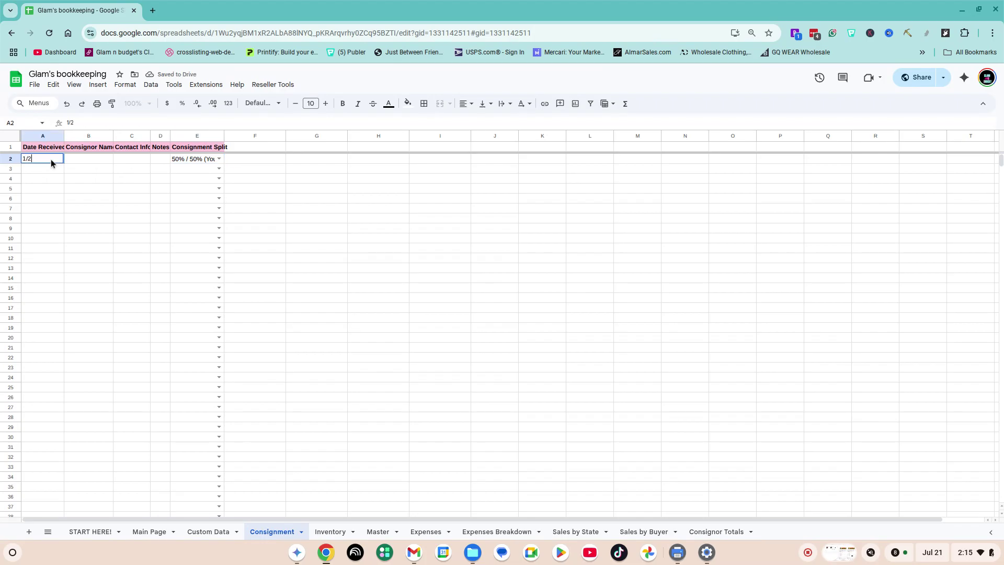
{"action": "key", "text": "BackSpace"}
{"action": "key", "text": "BackSpace"}
{"action": "type", "text": "7/1/"}
{"action": "key", "text": "Tab"}
{"action": "type", "text": "Key"}
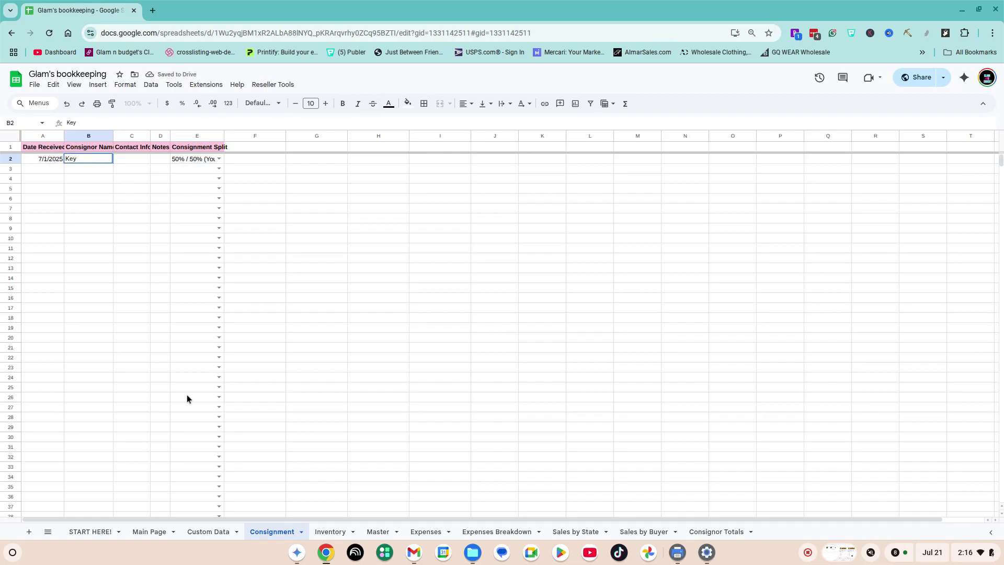
On the Inventory sheet, choose For Sale in the Date Listed column of row 2
{"action": "left_click", "coordinate": [330, 532]}
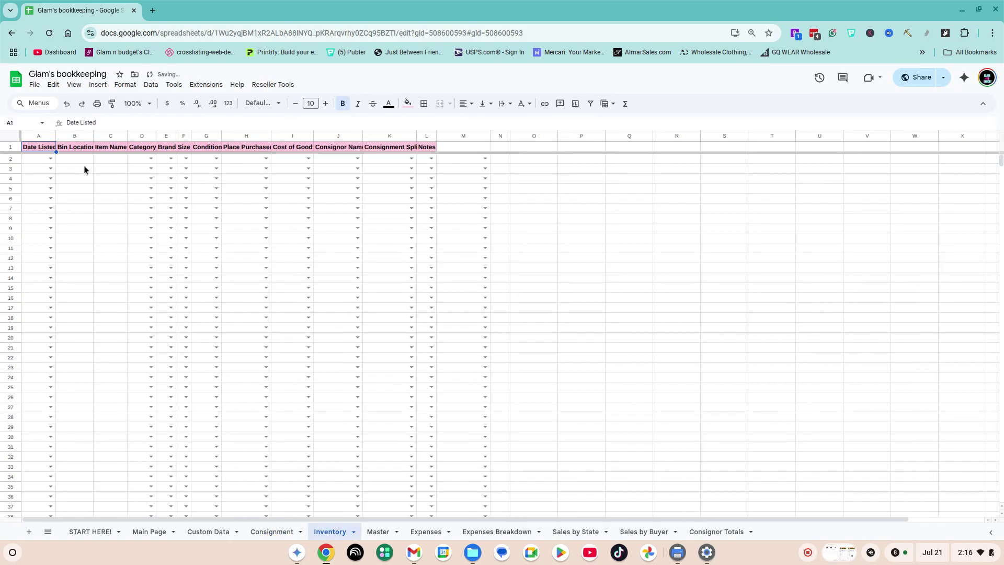
{"action": "left_click", "coordinate": [51, 158]}
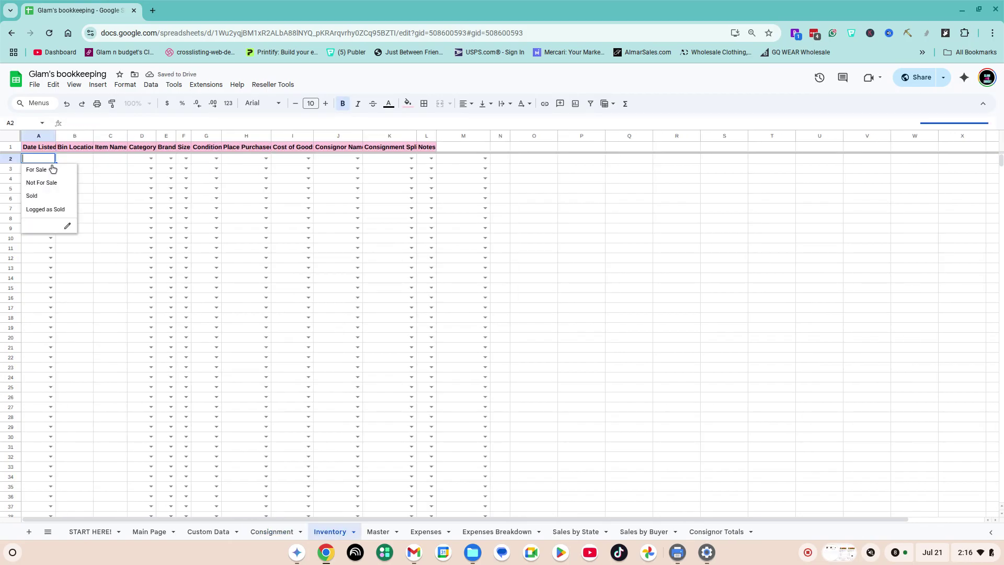
{"action": "left_click", "coordinate": [53, 174]}
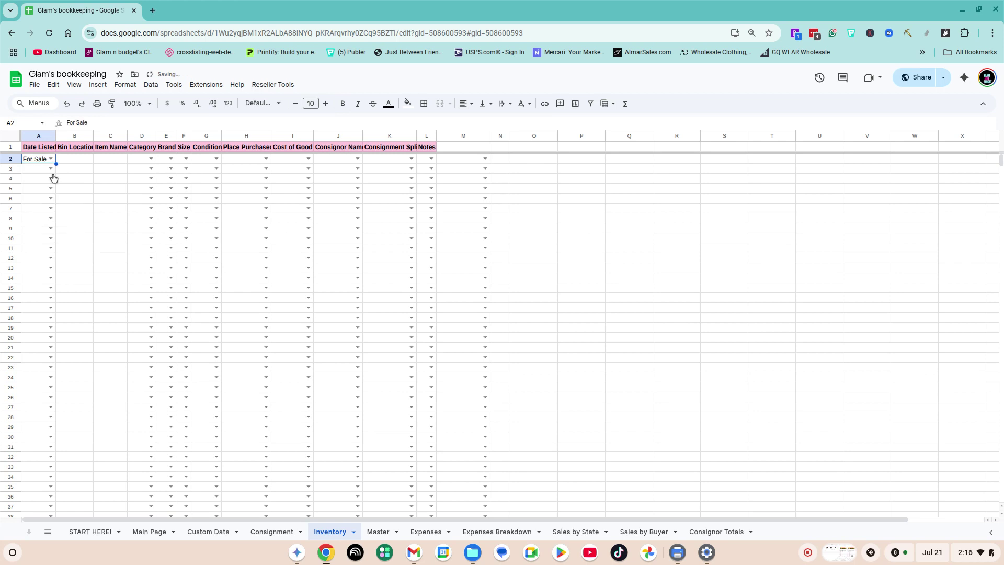
Enter bin location 505 and item name "Jewelry" for the inventory item in row 2
{"action": "left_click", "coordinate": [79, 161]}
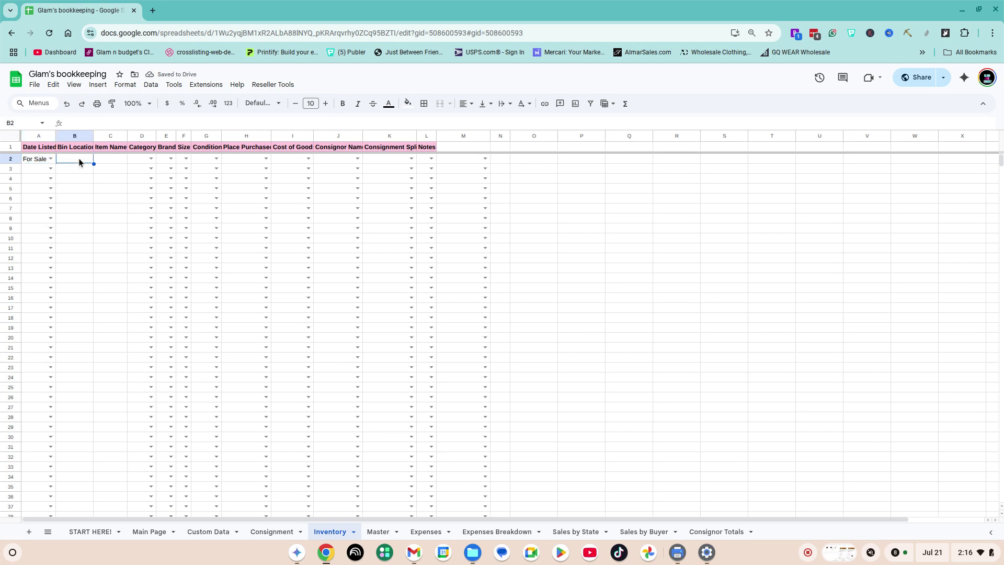
{"action": "type", "text": "505"}
{"action": "key", "text": "Tab"}
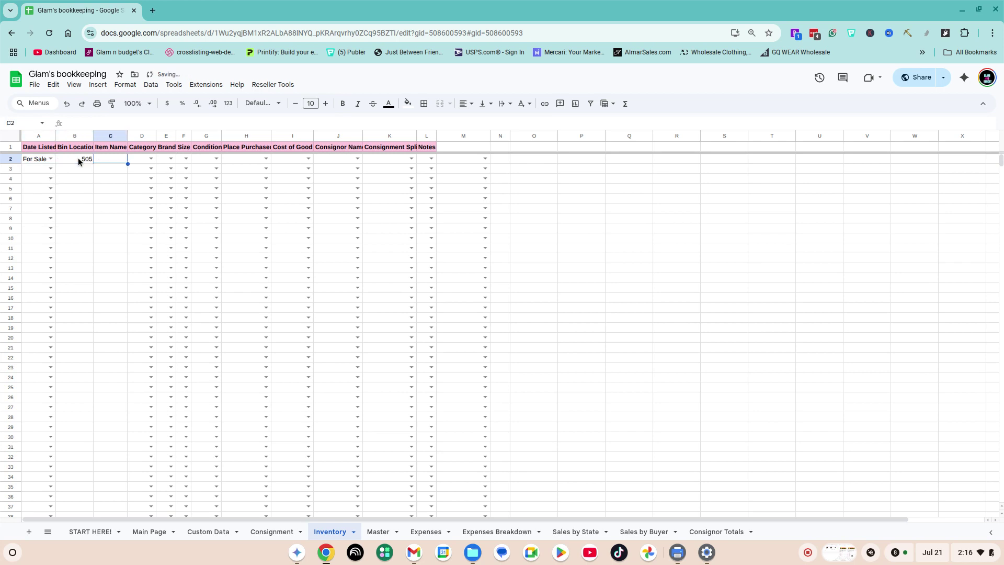
{"action": "type", "text": "Jewe"}
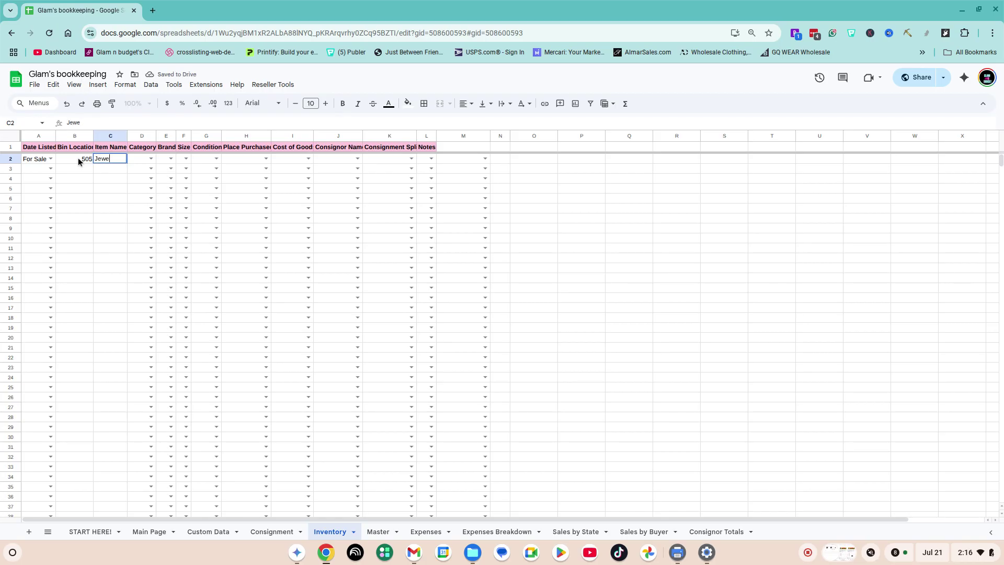
{"action": "type", "text": "lry"}
{"action": "key", "text": "Tab"}
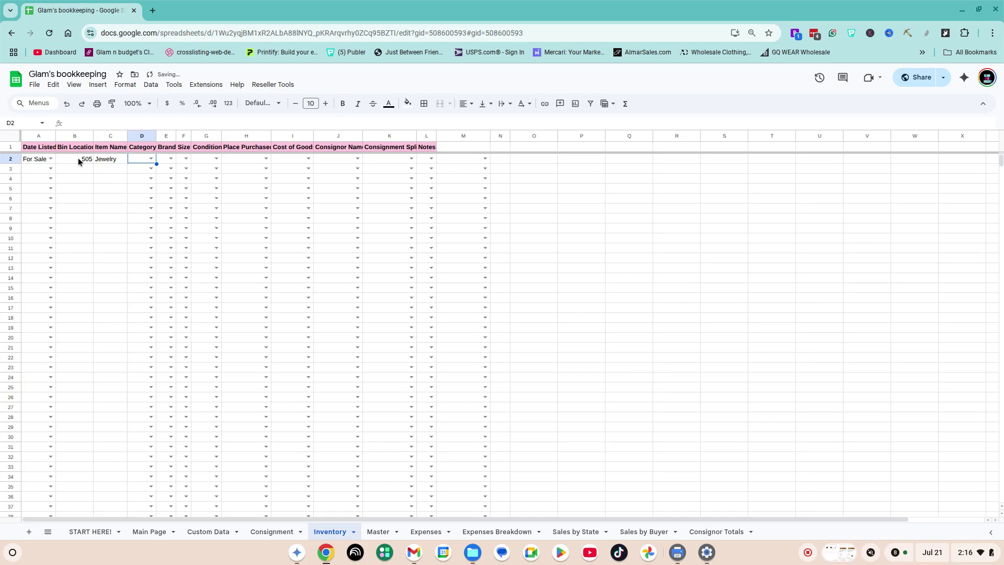
Set the category of the inventory item in row 2 to Jewelry
{"action": "key", "text": "Return"}
{"action": "key", "text": "Down"}
{"action": "key", "text": "Down"}
{"action": "key", "text": "Down"}
{"action": "key", "text": "Down"}
{"action": "key", "text": "Down"}
{"action": "key", "text": "Down"}
{"action": "key", "text": "Down"}
{"action": "key", "text": "Down"}
{"action": "key", "text": "Down"}
{"action": "key", "text": "Down"}
{"action": "key", "text": "Down"}
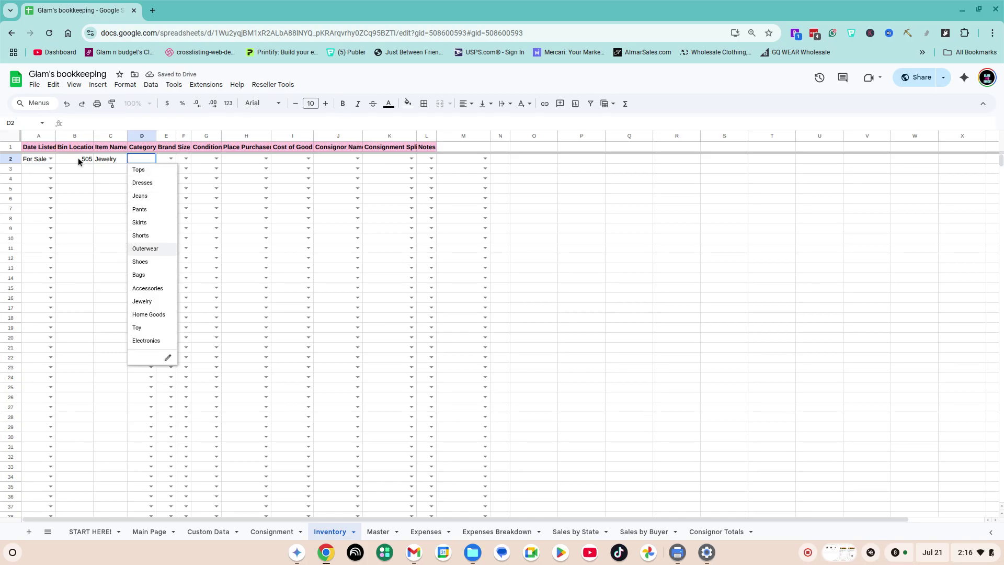
{"action": "key", "text": "Return"}
{"action": "key", "text": "Up"}
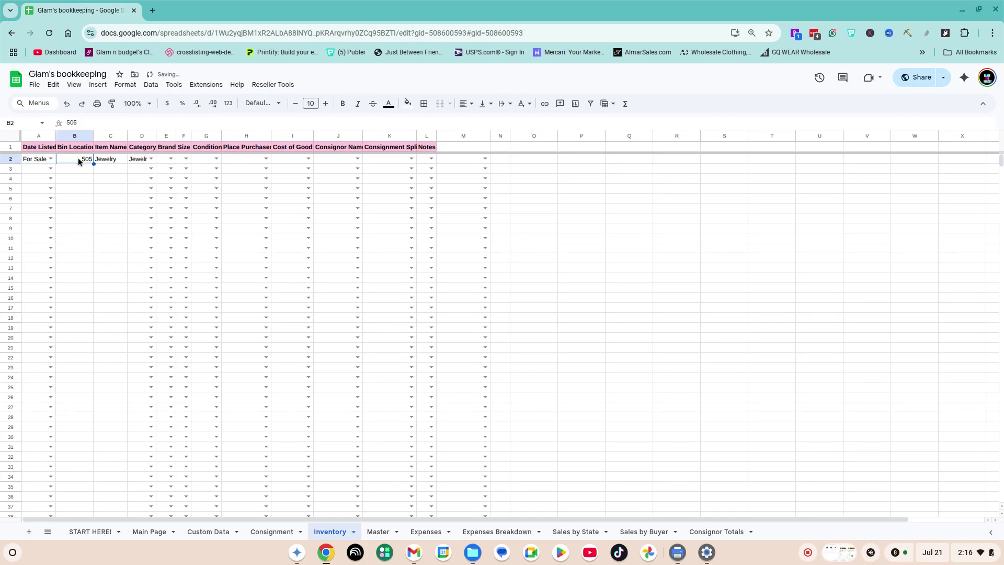
Set the brand of the inventory item in row 2 to Pink
{"action": "key", "text": "Tab"}
{"action": "key", "text": "Tab"}
{"action": "key", "text": "Tab"}
{"action": "key", "text": "Return"}
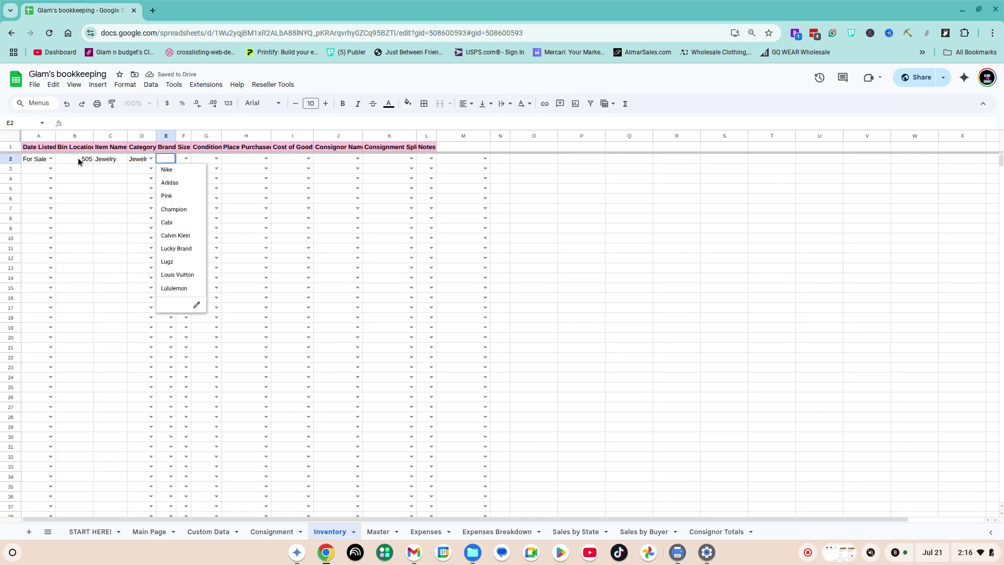
{"action": "key", "text": "Down"}
{"action": "key", "text": "Down"}
{"action": "key", "text": "Down"}
{"action": "key", "text": "Return"}
{"action": "key", "text": "Up"}
Set the size of the inventory item in row 2 to One Size
{"action": "key", "text": "Tab"}
{"action": "key", "text": "Return"}
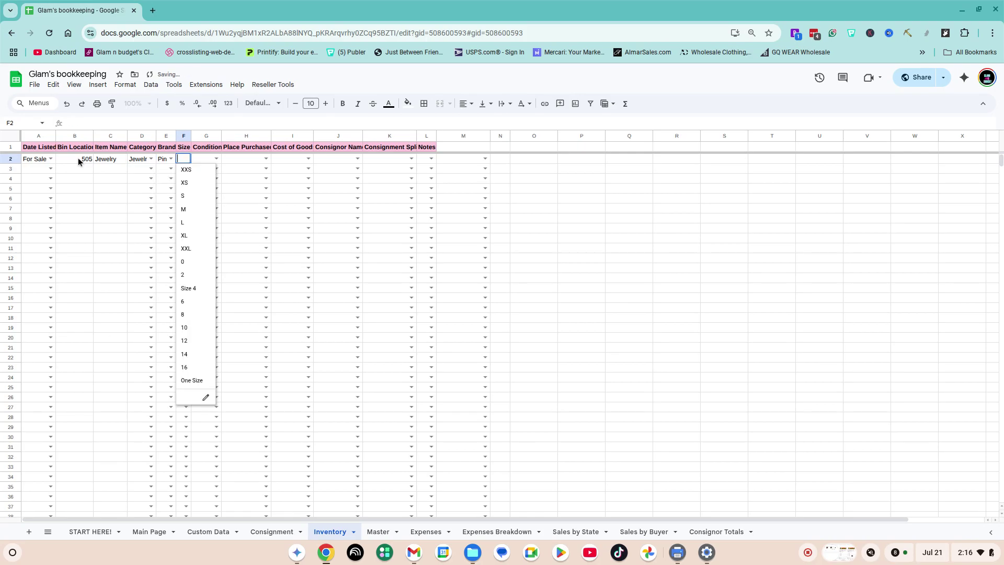
{"action": "key", "text": "Down"}
{"action": "key", "text": "Down"}
{"action": "key", "text": "Down"}
{"action": "key", "text": "Down"}
{"action": "key", "text": "Down"}
{"action": "key", "text": "Down"}
{"action": "key", "text": "Down"}
{"action": "key", "text": "Down"}
{"action": "key", "text": "Down"}
{"action": "key", "text": "Down"}
{"action": "key", "text": "Down"}
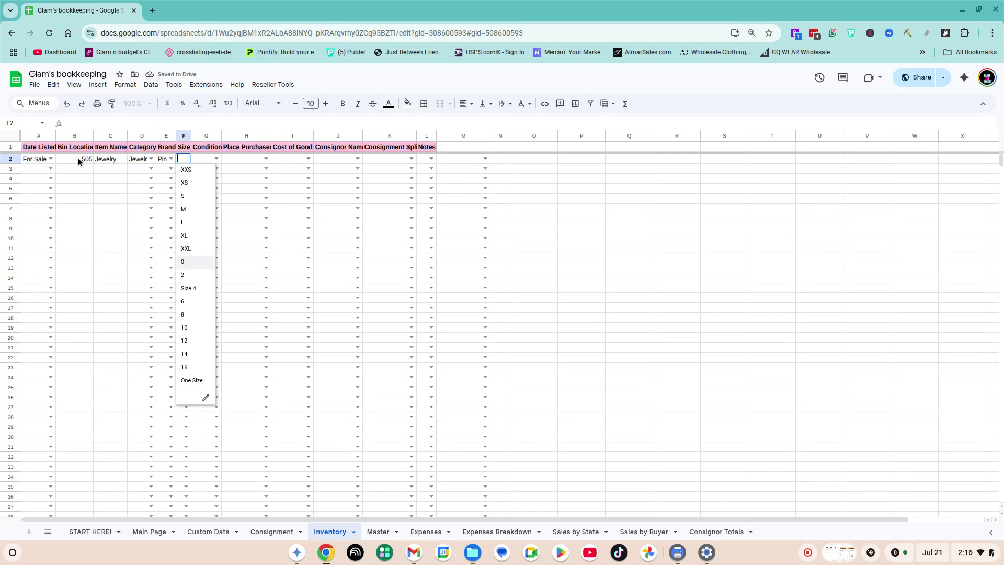
{"action": "key", "text": "Down"}
{"action": "key", "text": "Down"}
{"action": "key", "text": "Down"}
{"action": "key", "text": "Down"}
{"action": "key", "text": "Down"}
{"action": "key", "text": "Down"}
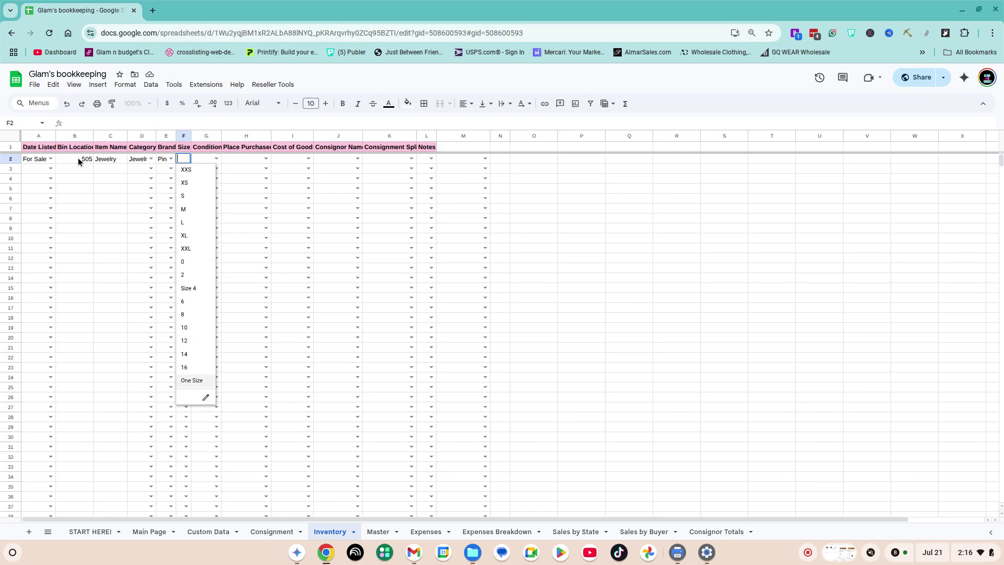
{"action": "key", "text": "Return"}
{"action": "key", "text": "Up"}
Set the condition of the inventory item in row 2 to New with Tags
{"action": "key", "text": "Tab"}
{"action": "key", "text": "Return"}
{"action": "key", "text": "Down"}
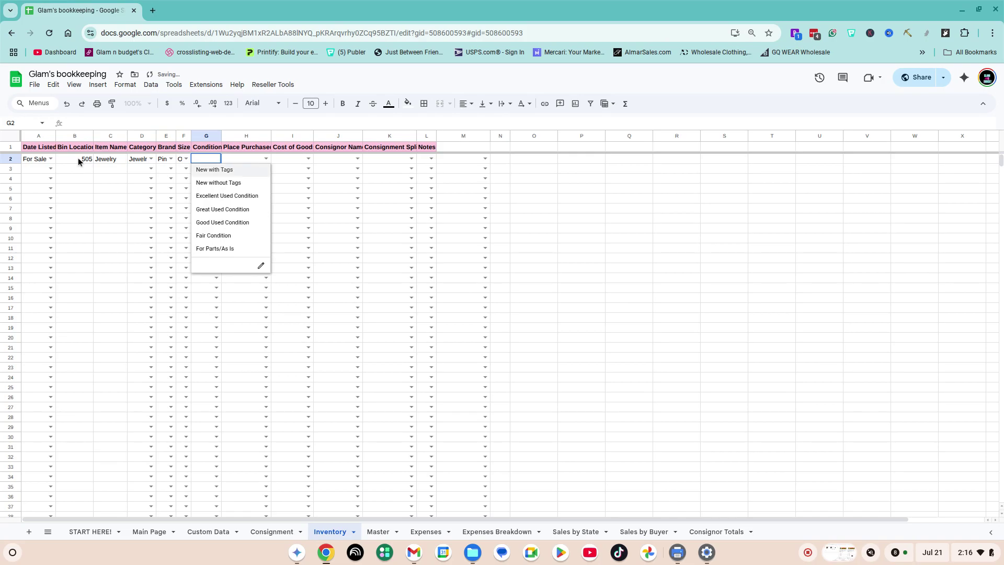
{"action": "key", "text": "Return"}
{"action": "key", "text": "Up"}
Set the place purchased of the inventory item in row 2 to Goodwill
{"action": "key", "text": "Tab"}
{"action": "key", "text": "Return"}
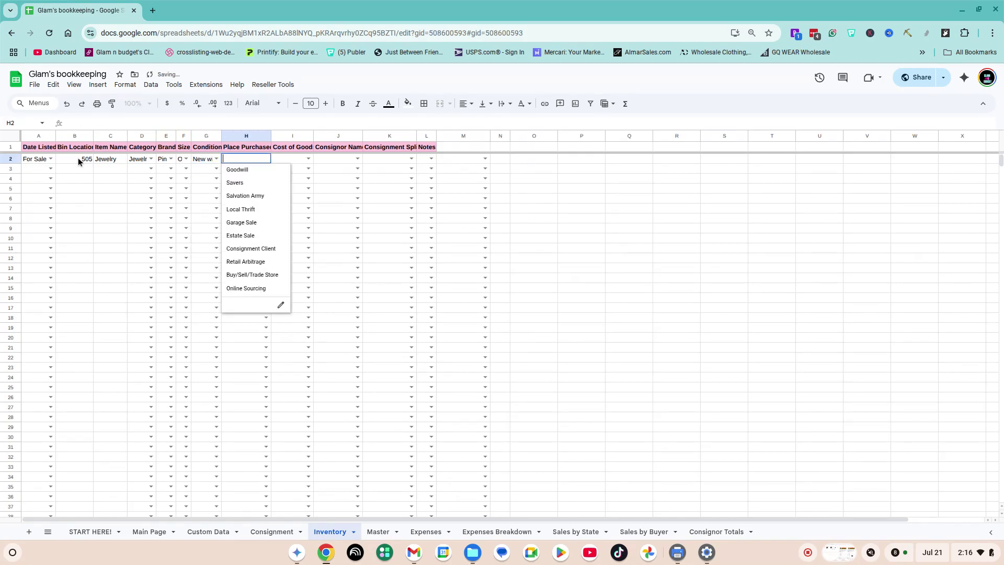
{"action": "key", "text": "Down"}
{"action": "key", "text": "Return"}
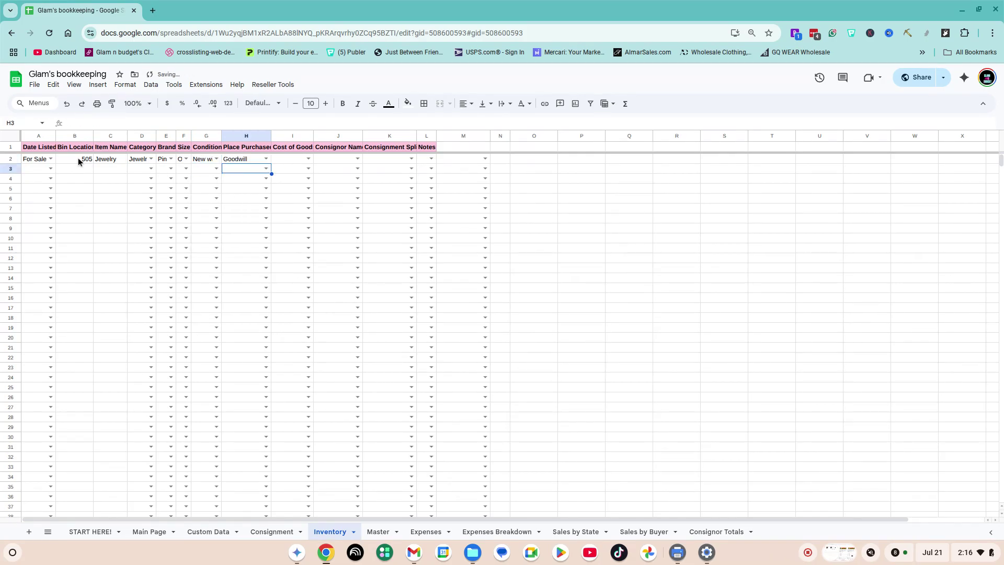
{"action": "key", "text": "Up"}
{"action": "key", "text": "Tab"}
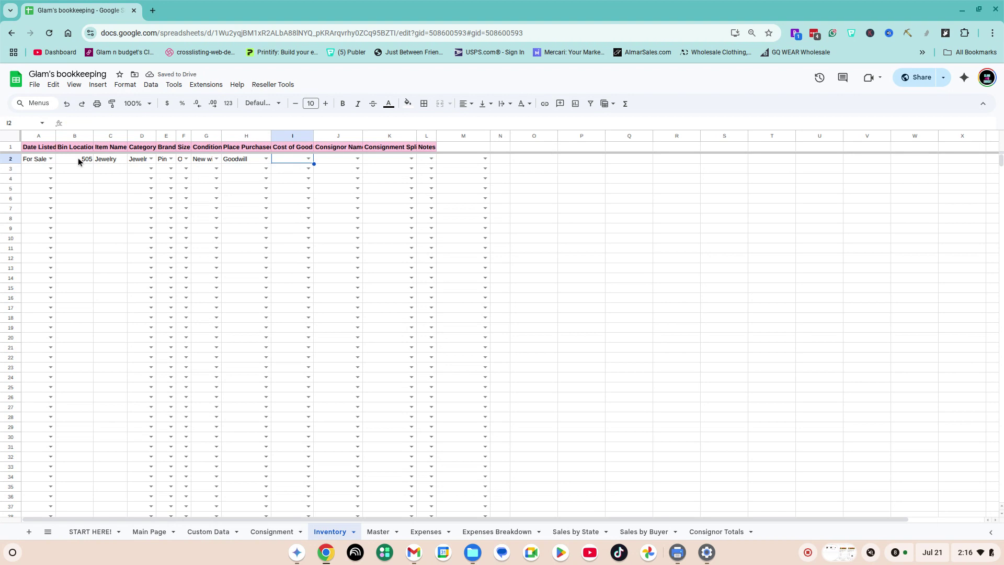
Remove the dropdown data validation rule from the Cost of Goods column of the Inventory sheet
{"action": "left_click", "coordinate": [307, 138]}
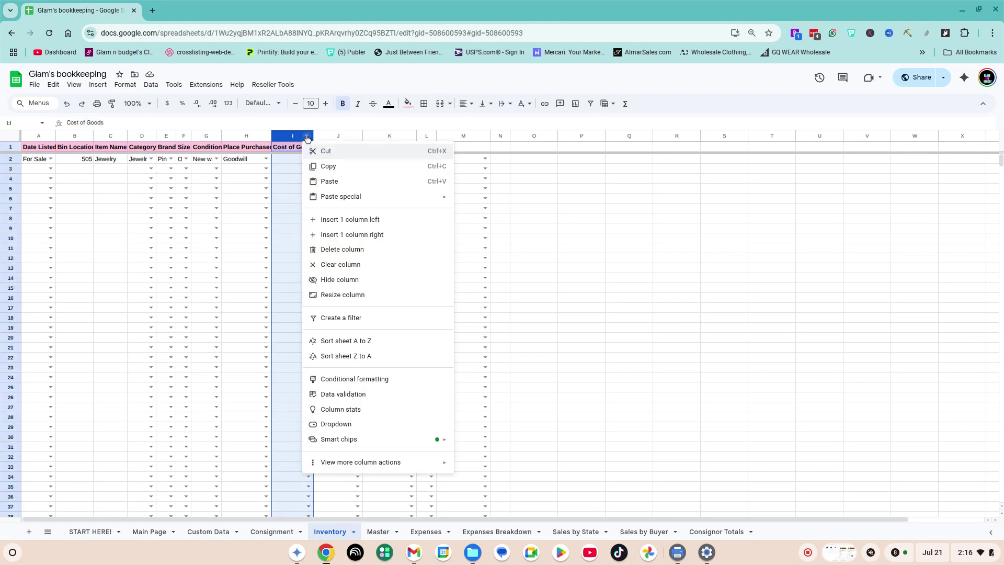
{"action": "left_click", "coordinate": [336, 424]}
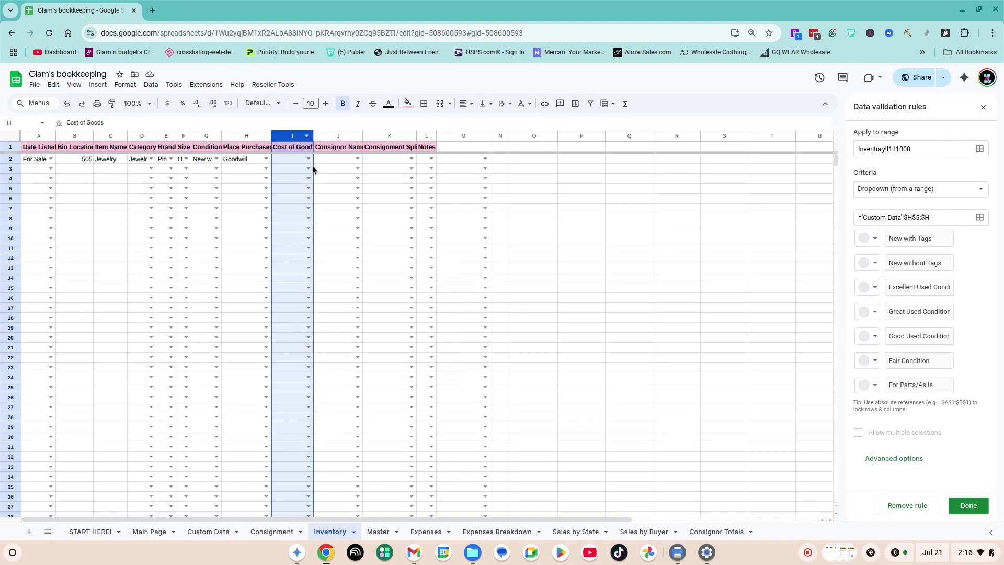
{"action": "left_click", "coordinate": [908, 507]}
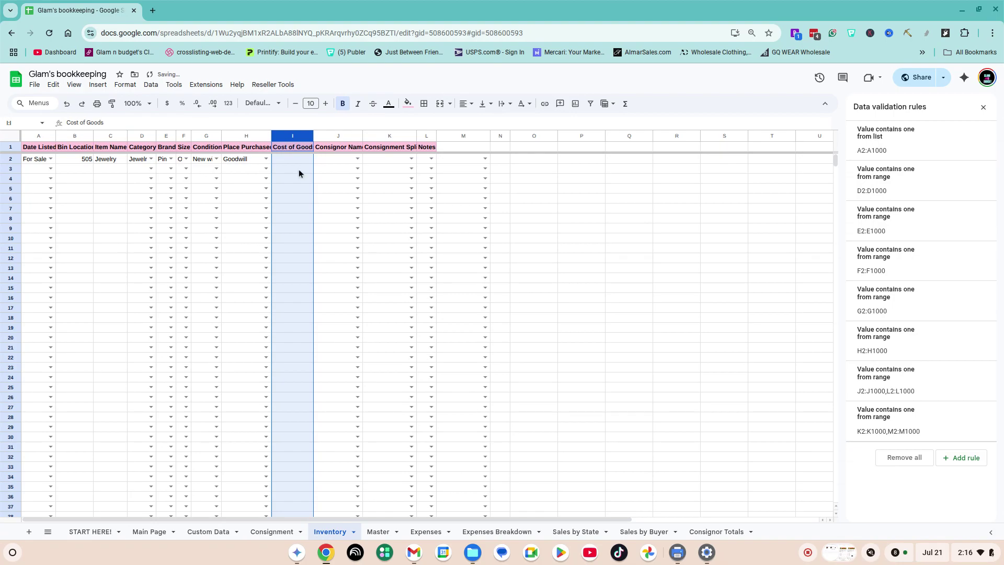
Set the cost of goods of the inventory item in row 2 to 0.50
{"action": "left_click", "coordinate": [287, 156]}
{"action": "type", "text": "0."}
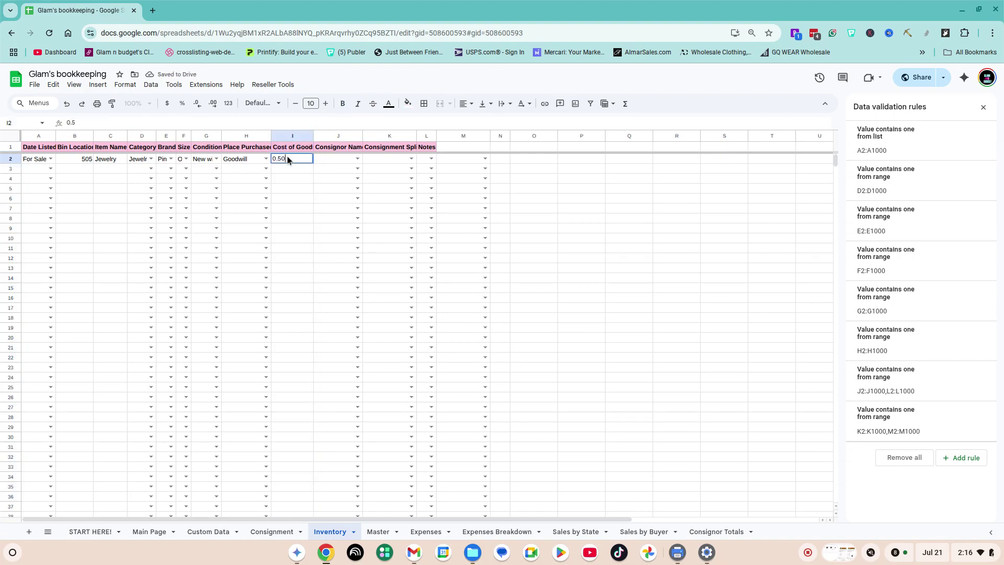
{"action": "type", "text": "50"}
{"action": "key", "text": "Tab"}
Assign the listed consignor to the inventory item in row 2 with a 50% / 50% (You / Consignor) split
{"action": "key", "text": "Return"}
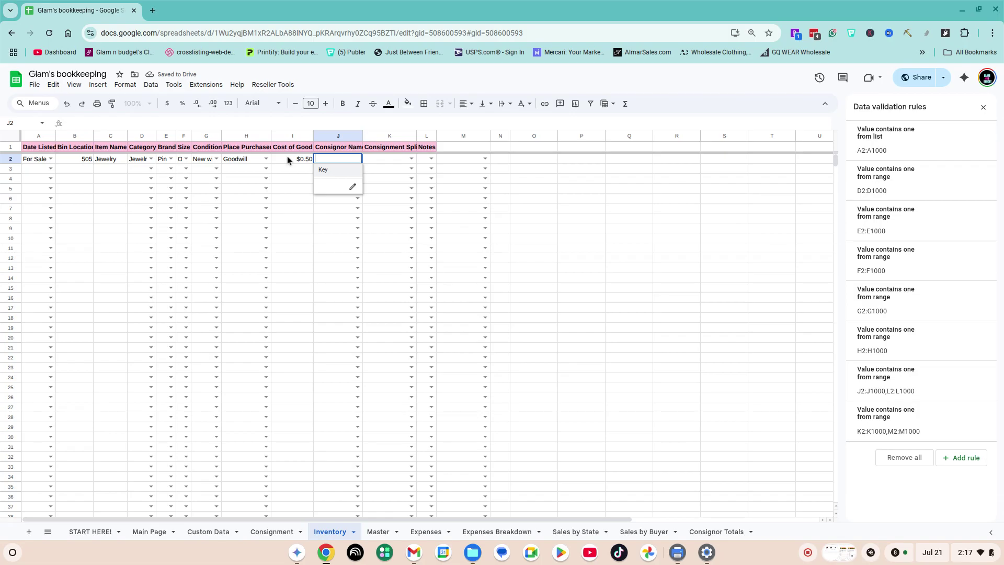
{"action": "key", "text": "Return"}
{"action": "key", "text": "Return"}
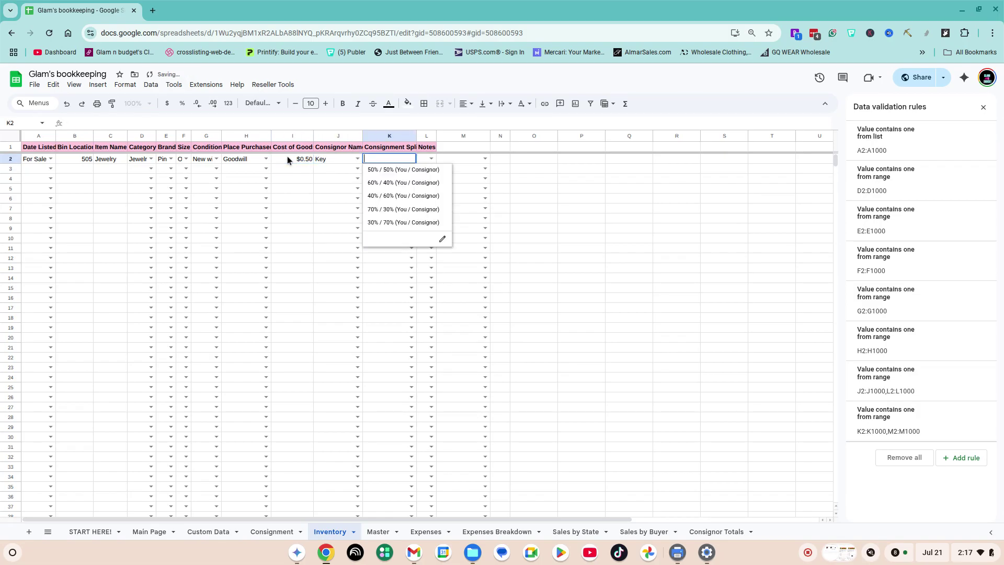
{"action": "key", "text": "Return"}
{"action": "key", "text": "Down"}
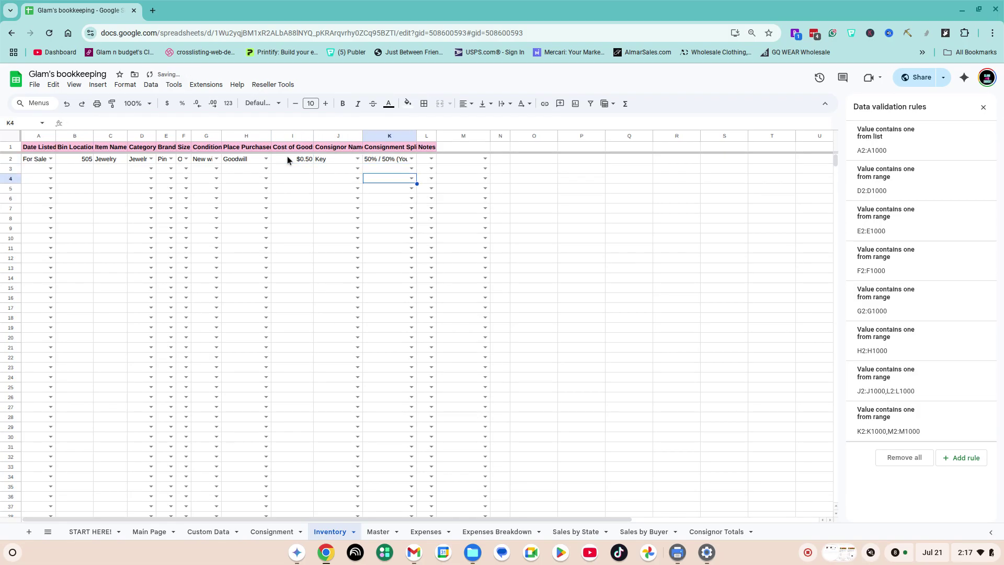
Review the consignor name choices for the inventory item in row 2
{"action": "key", "text": "Up"}
{"action": "key", "text": "Up"}
{"action": "key", "text": "Left"}
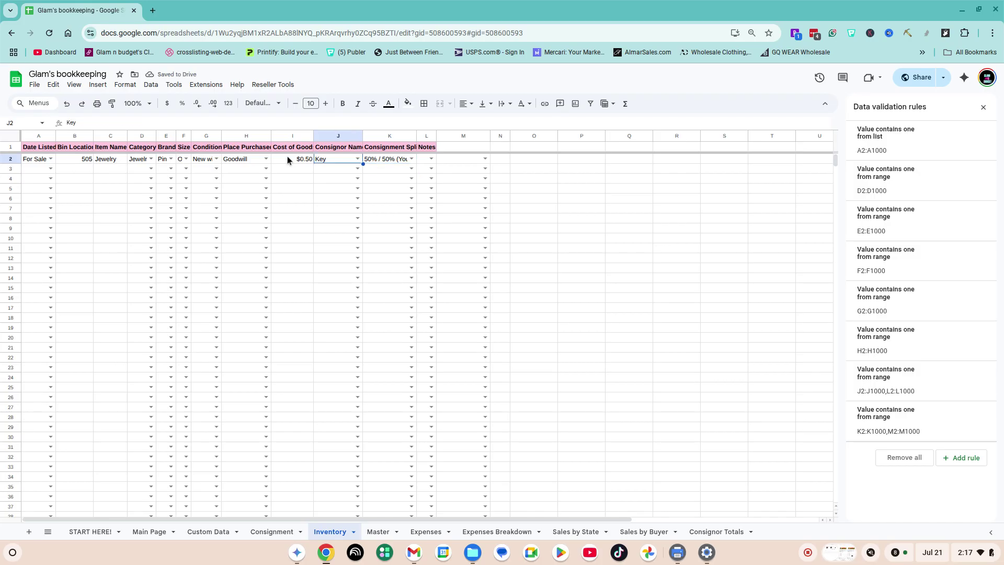
{"action": "key", "text": "Return"}
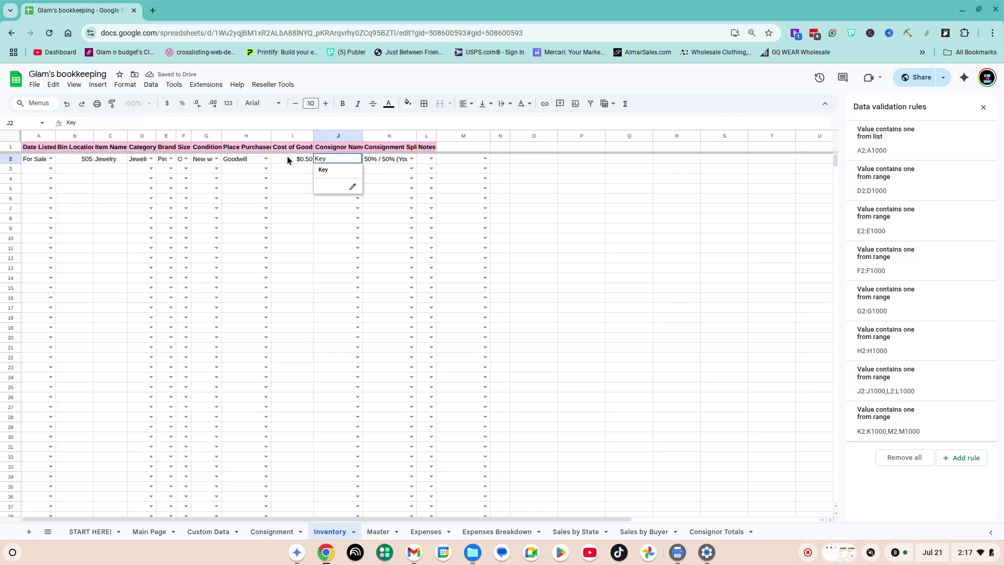
{"action": "key", "text": "Down"}
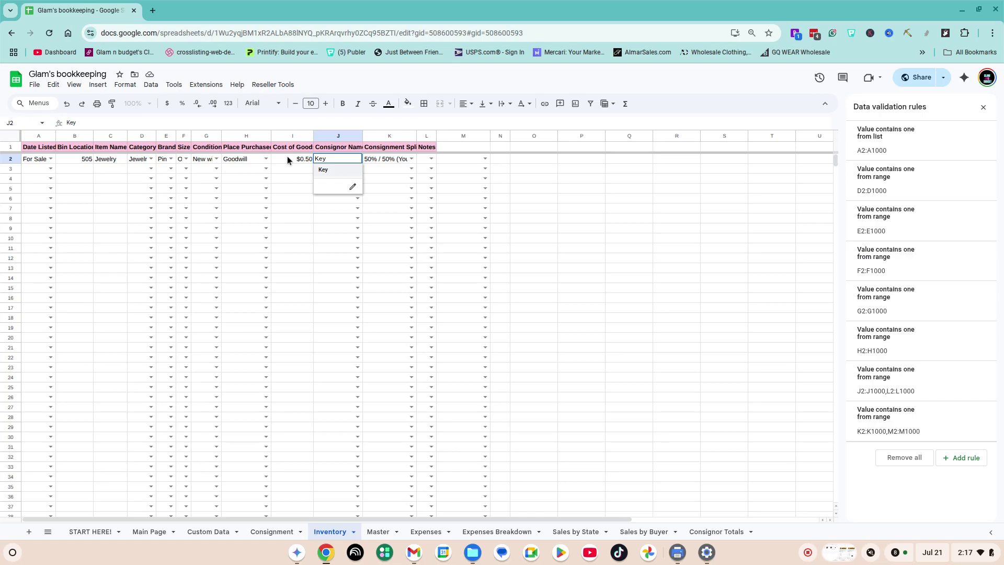
{"action": "key", "text": "Down"}
{"action": "key", "text": "Up"}
Remove the dropdown data validation rule from the untitled column M of the Inventory sheet
{"action": "left_click", "coordinate": [482, 137]}
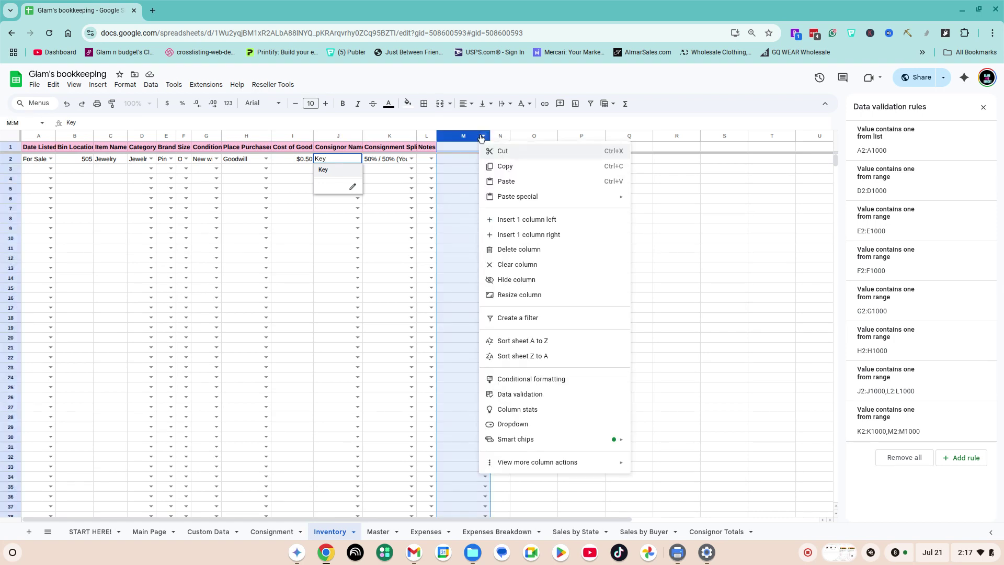
{"action": "left_click", "coordinate": [523, 421]}
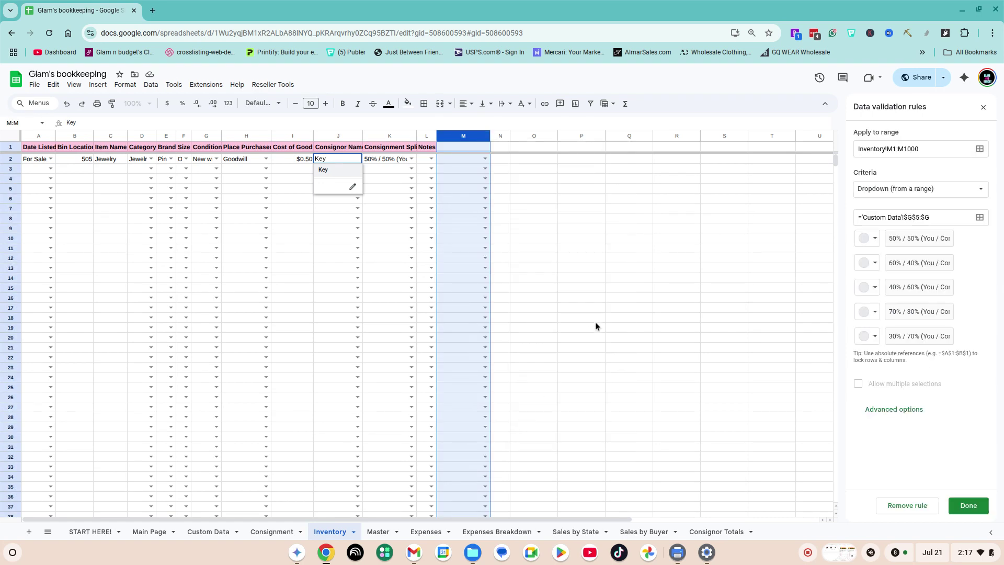
{"action": "left_click", "coordinate": [914, 505]}
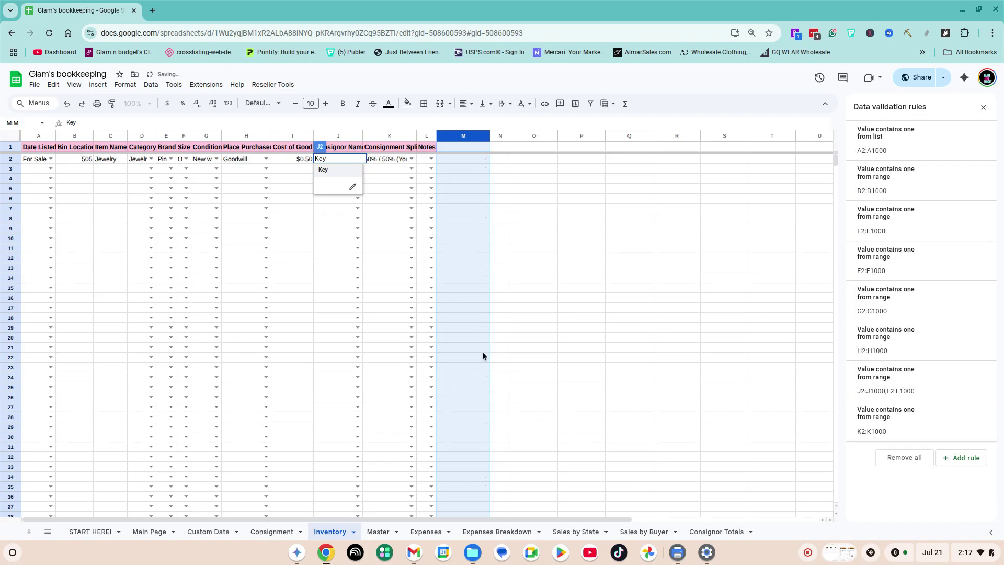
On the Master sheet, enter 7/1/25 as the date listed and 7/21/2025 as the date sold in row 2
{"action": "left_click", "coordinate": [379, 532]}
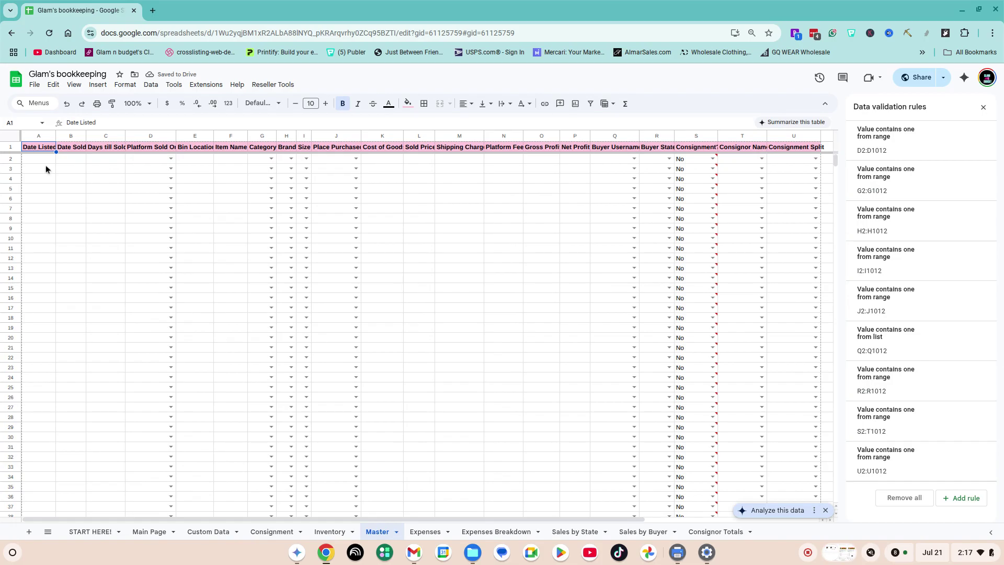
{"action": "left_click", "coordinate": [40, 159]}
{"action": "type", "text": "7/1/25"}
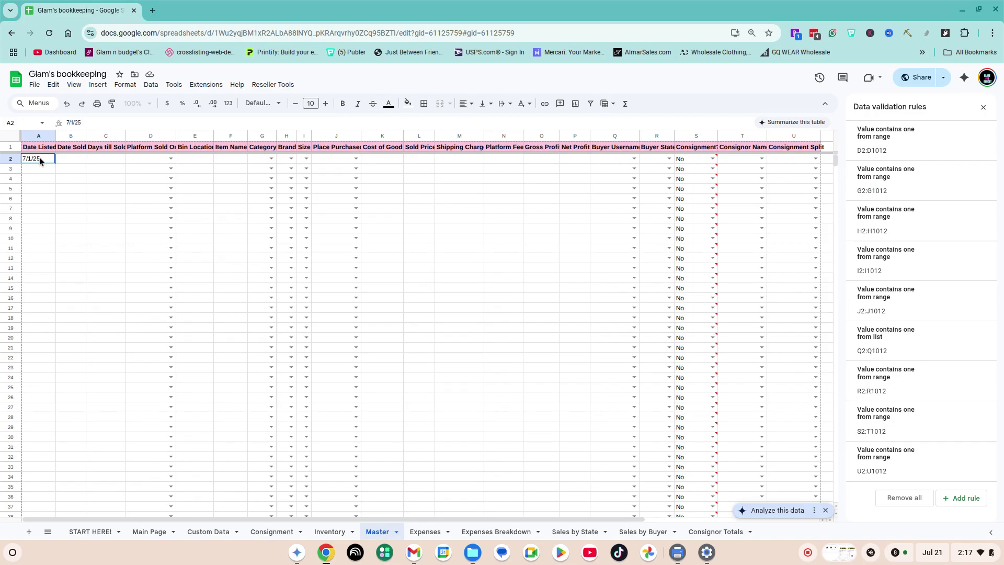
{"action": "key", "text": "Tab"}
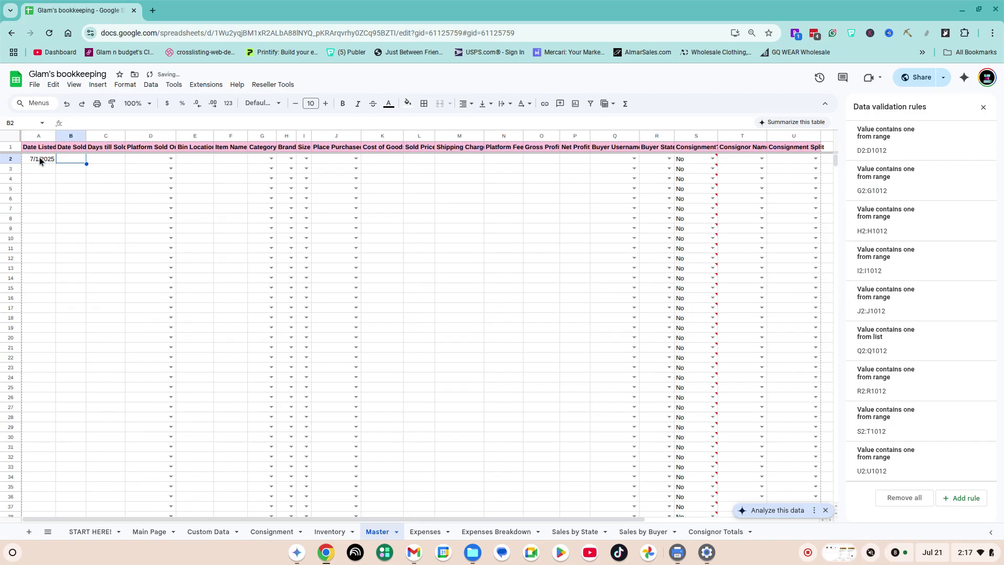
{"action": "type", "text": "7/"}
{"action": "type", "text": "21/2025"}
{"action": "key", "text": "Tab"}
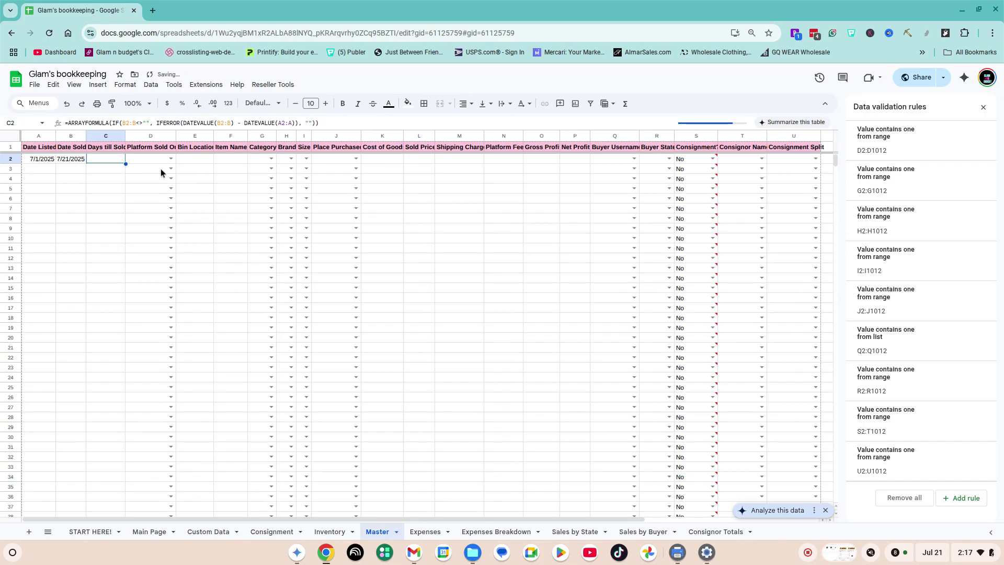
Set the platform sold on to Poshmark and the bin location to 505 for the sale in row 2
{"action": "left_click", "coordinate": [170, 159]}
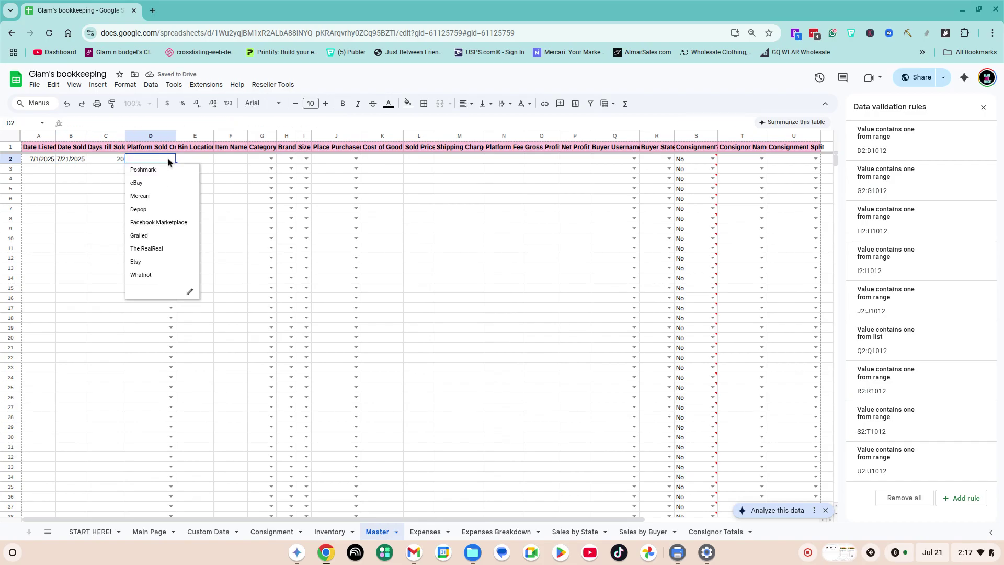
{"action": "left_click", "coordinate": [163, 170]}
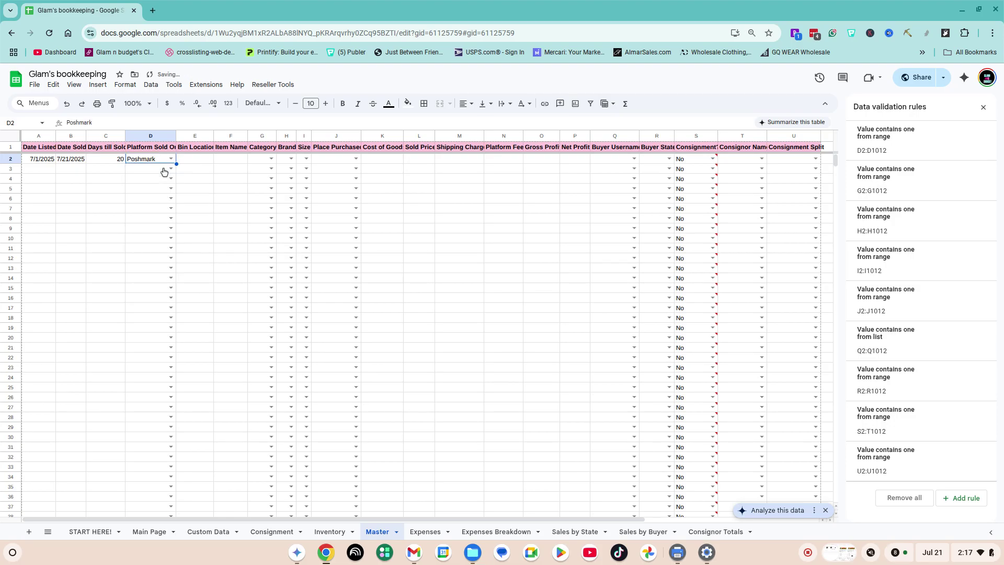
{"action": "left_click", "coordinate": [193, 159]}
{"action": "type", "text": "505"}
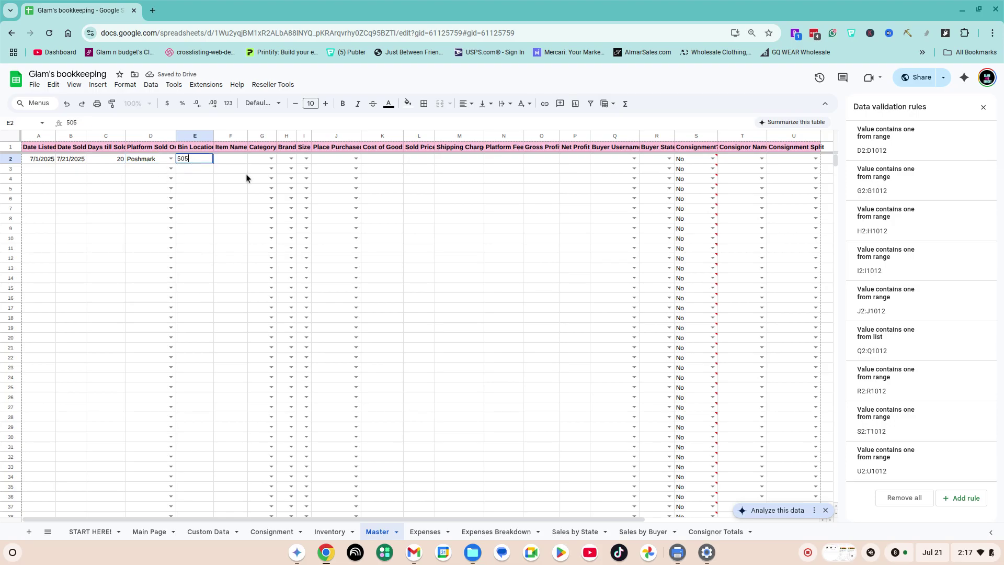
Enter "jewlery" as the item name of the sale in row 2
{"action": "left_click", "coordinate": [233, 158]}
{"action": "type", "text": "je"}
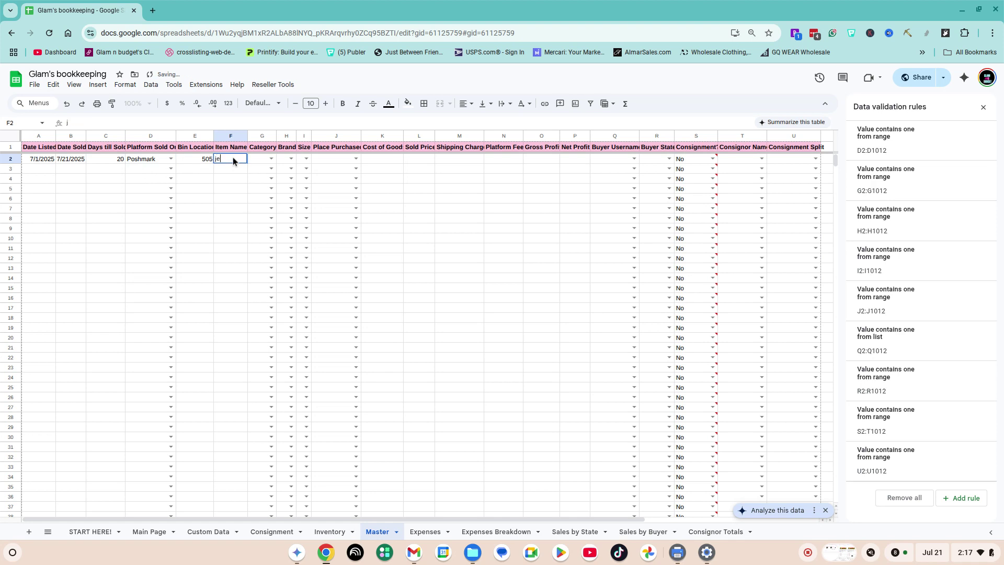
{"action": "type", "text": "wlery"}
{"action": "key", "text": "Tab"}
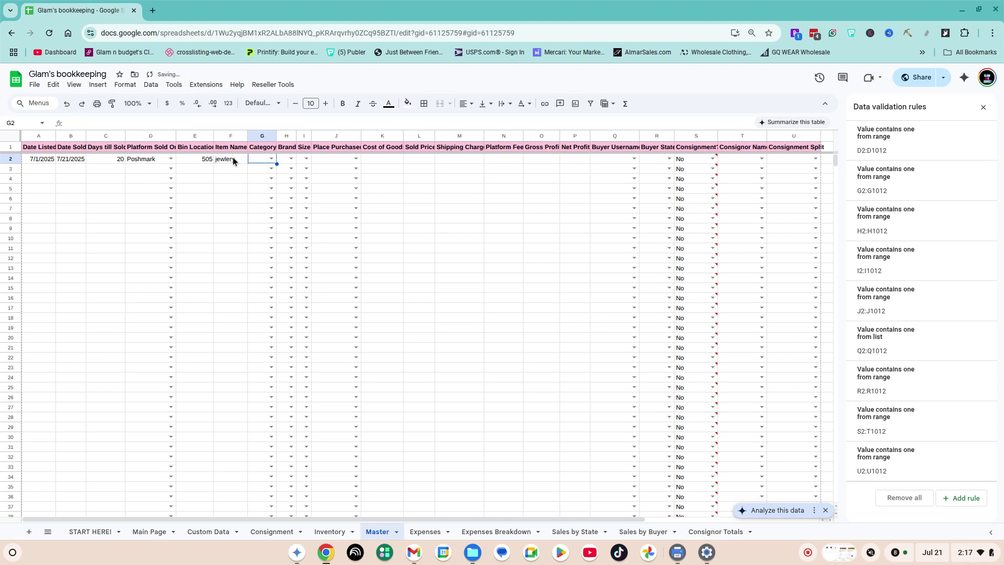
Set the category of the sale in row 2 of the Master sheet to Jewelry
{"action": "key", "text": "Return"}
{"action": "key", "text": "Down"}
{"action": "key", "text": "Down"}
{"action": "key", "text": "Down"}
{"action": "key", "text": "Down"}
{"action": "key", "text": "Down"}
{"action": "key", "text": "Down"}
{"action": "key", "text": "Down"}
{"action": "key", "text": "Down"}
{"action": "key", "text": "Down"}
{"action": "key", "text": "Down"}
{"action": "key", "text": "Down"}
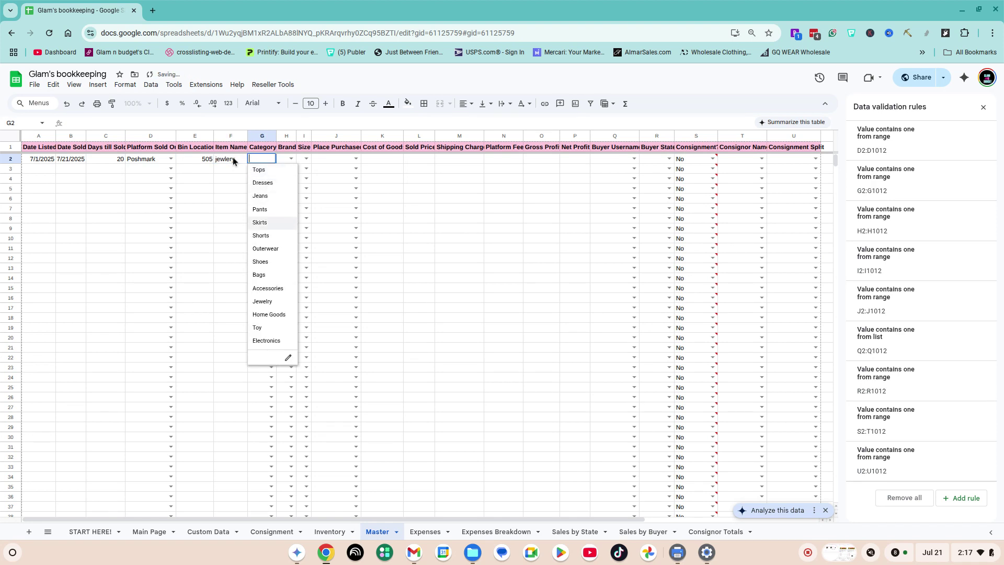
{"action": "key", "text": "Return"}
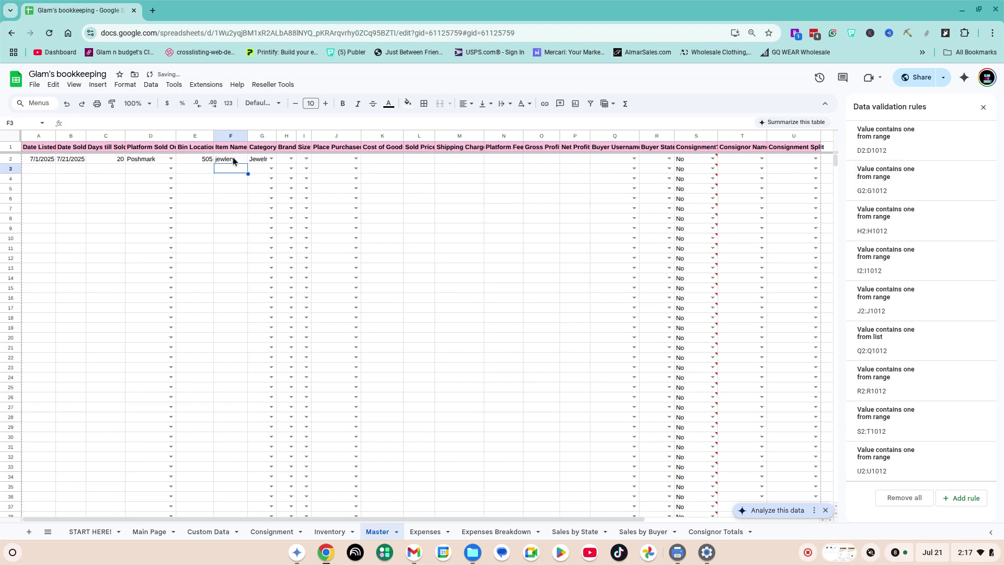
Set the brand of the sale in row 2 of the Master sheet to Pink
{"action": "key", "text": "Tab"}
{"action": "key", "text": "Return"}
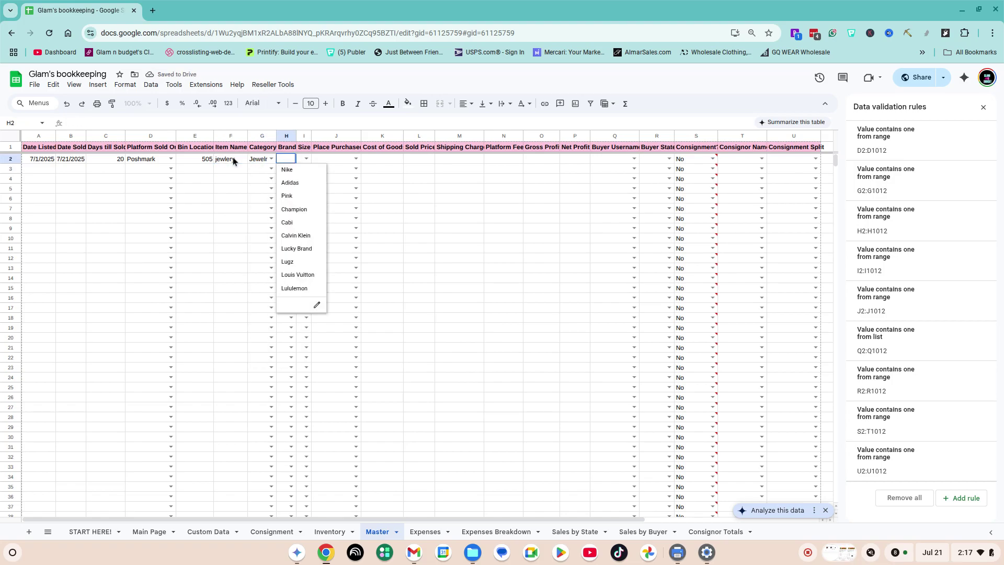
{"action": "key", "text": "Down"}
{"action": "key", "text": "Down"}
{"action": "key", "text": "Down"}
{"action": "key", "text": "Return"}
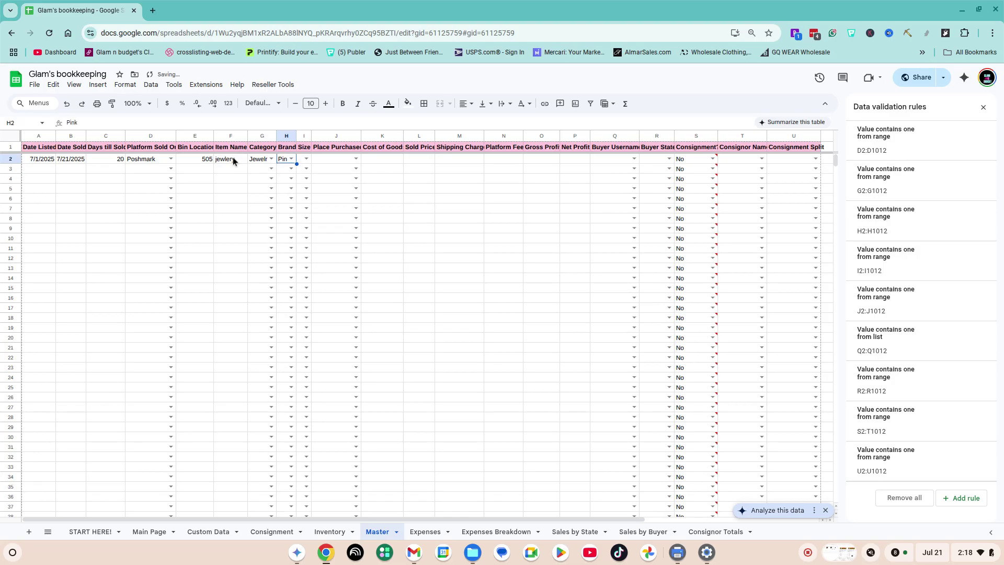
Set the size of the sale in row 2 of the Master sheet to One Size
{"action": "key", "text": "Tab"}
{"action": "key", "text": "Return"}
{"action": "key", "text": "Up"}
{"action": "key", "text": "Up"}
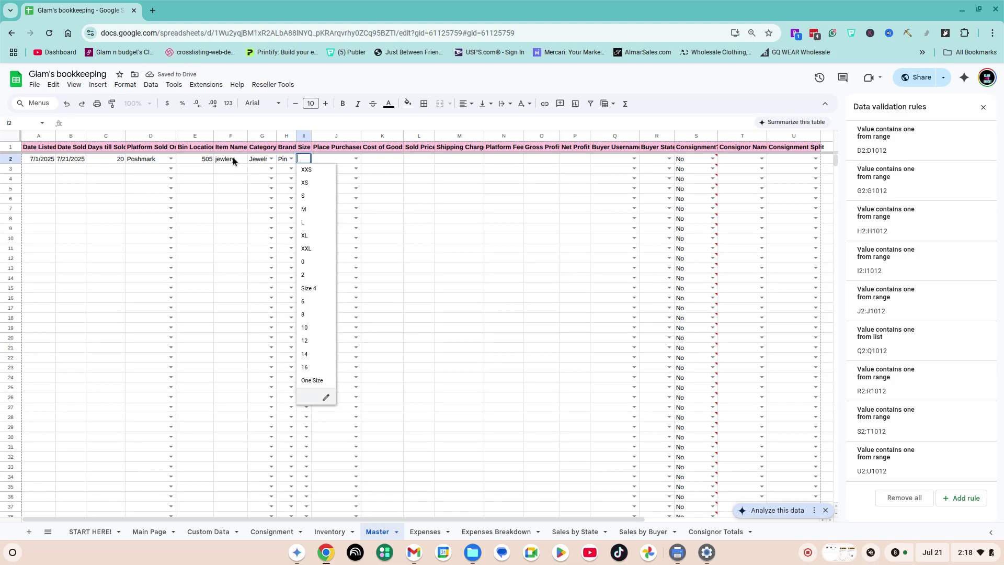
{"action": "key", "text": "Return"}
{"action": "key", "text": "Up"}
Set the place purchased of the sale in row 2 of the Master sheet to Consignment Client
{"action": "key", "text": "Tab"}
{"action": "key", "text": "Return"}
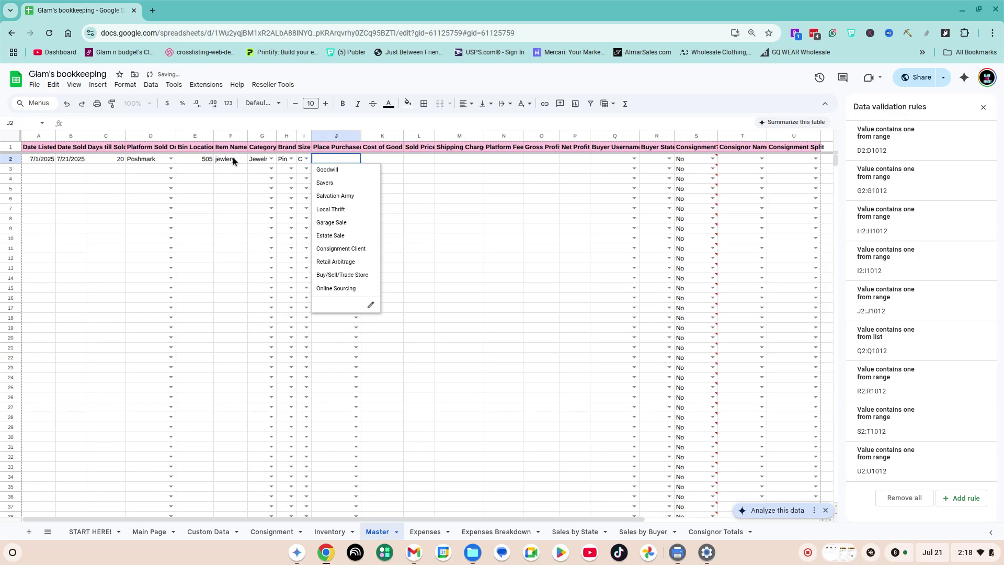
{"action": "key", "text": "Down"}
{"action": "key", "text": "Down"}
{"action": "key", "text": "Down"}
{"action": "key", "text": "Down"}
{"action": "key", "text": "Down"}
{"action": "key", "text": "Down"}
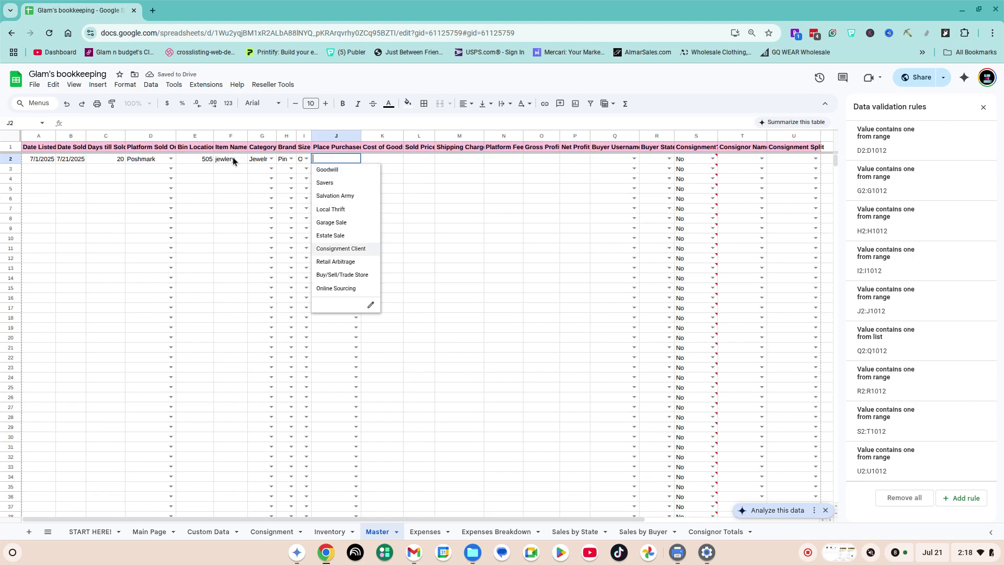
{"action": "key", "text": "Return"}
{"action": "key", "text": "Tab"}
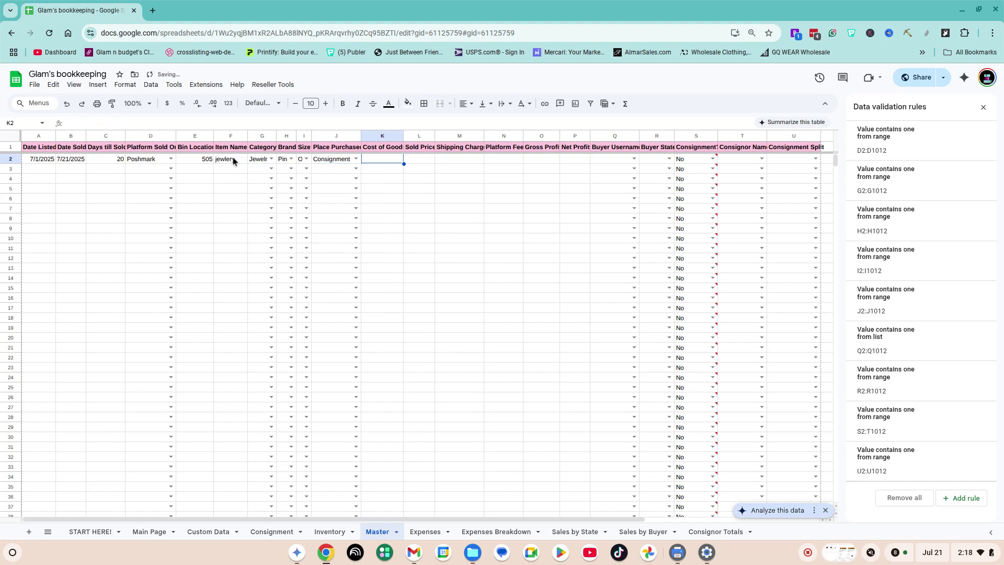
Enter the row 2 sale amounts: cost of goods 0.00, sold price 14.00 and shipping charge 0.00
{"action": "type", "text": "0.00"}
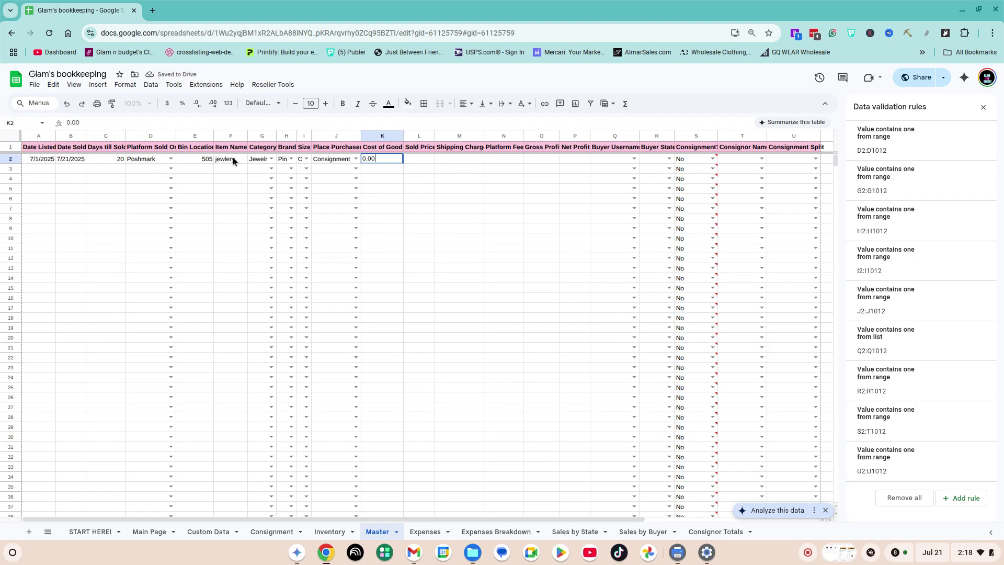
{"action": "key", "text": "Tab"}
{"action": "type", "text": "14.00"}
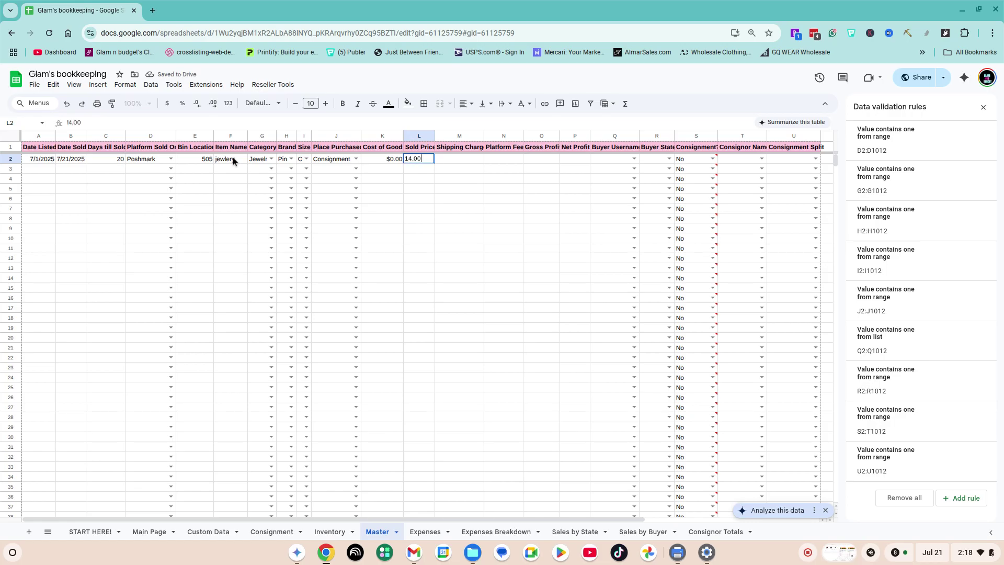
{"action": "key", "text": "Tab"}
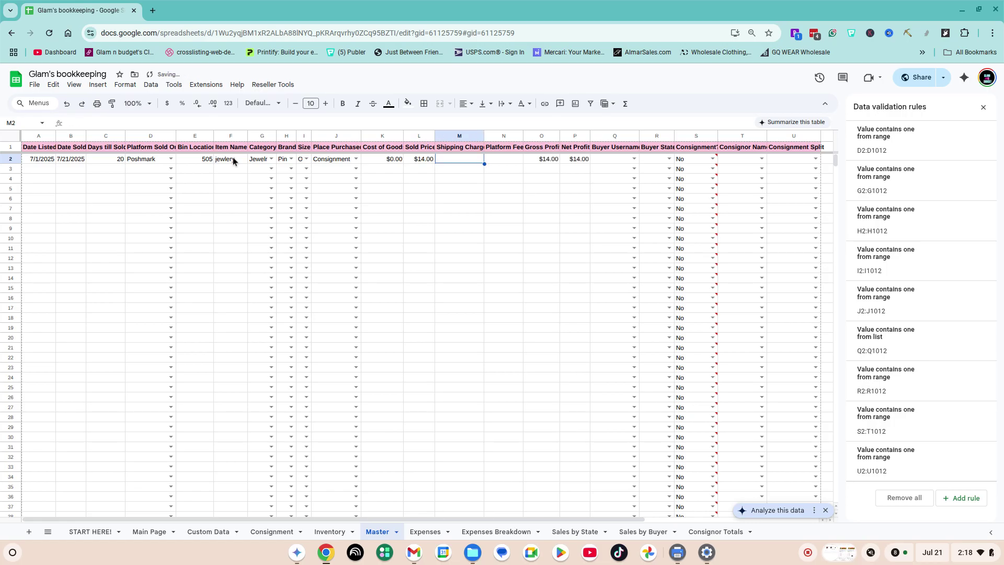
{"action": "type", "text": "0.00"}
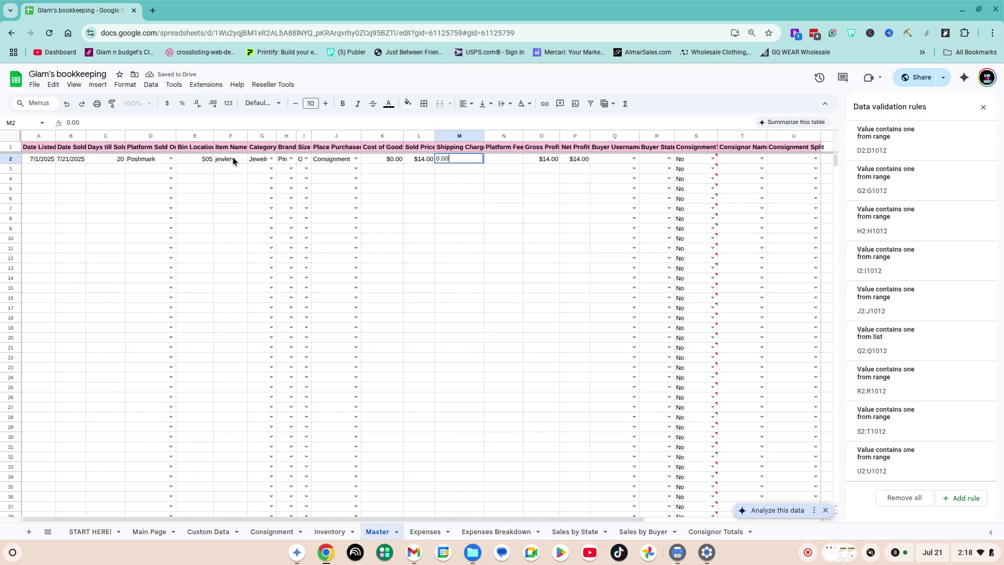
{"action": "key", "text": "Tab"}
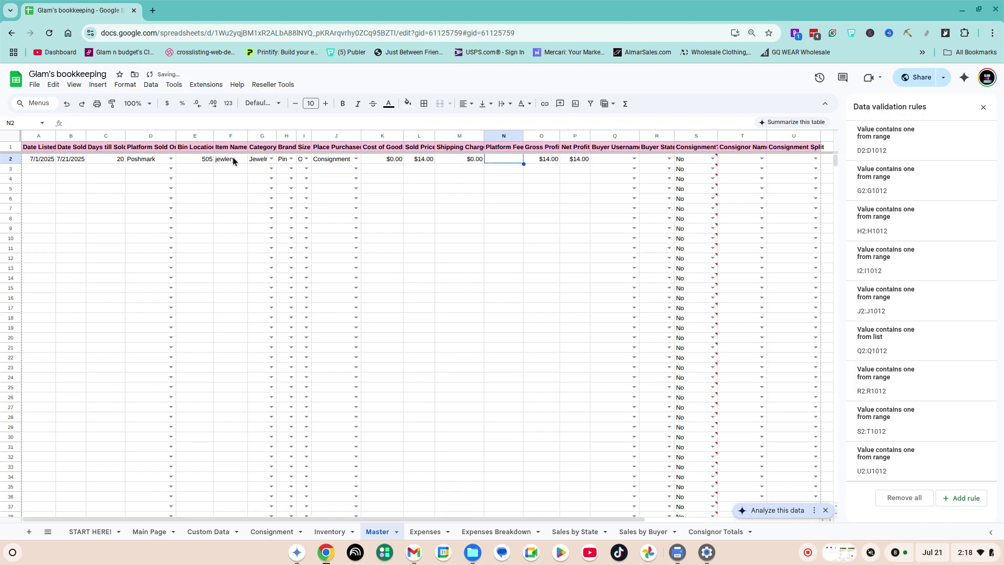
Set the platform fee of the sale in row 2 of the Master sheet to 2.95
{"action": "type", "text": "2.95"}
{"action": "key", "text": "Tab"}
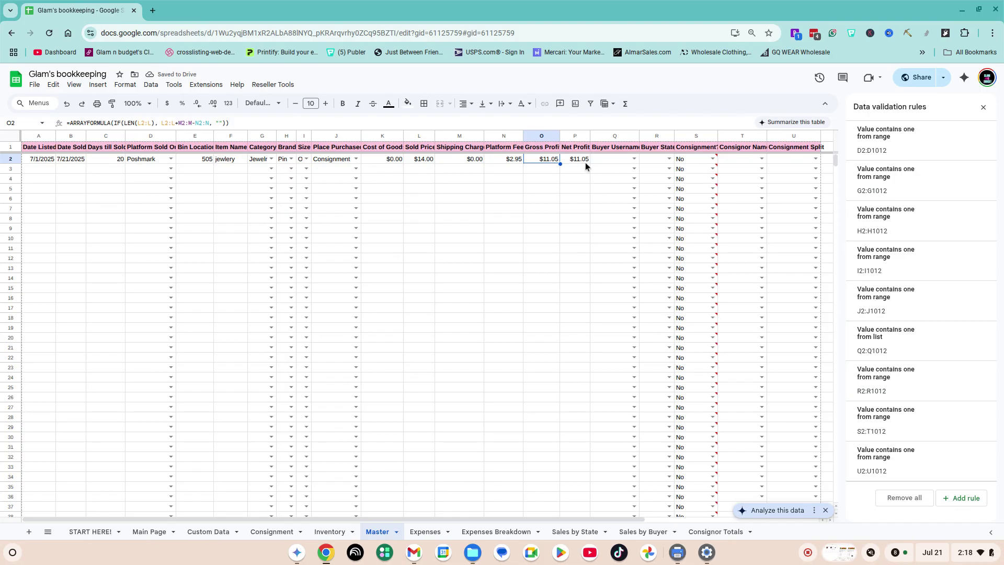
Remove the dropdown validation from the Buyer Username column of the Master sheet
{"action": "left_click", "coordinate": [626, 162]}
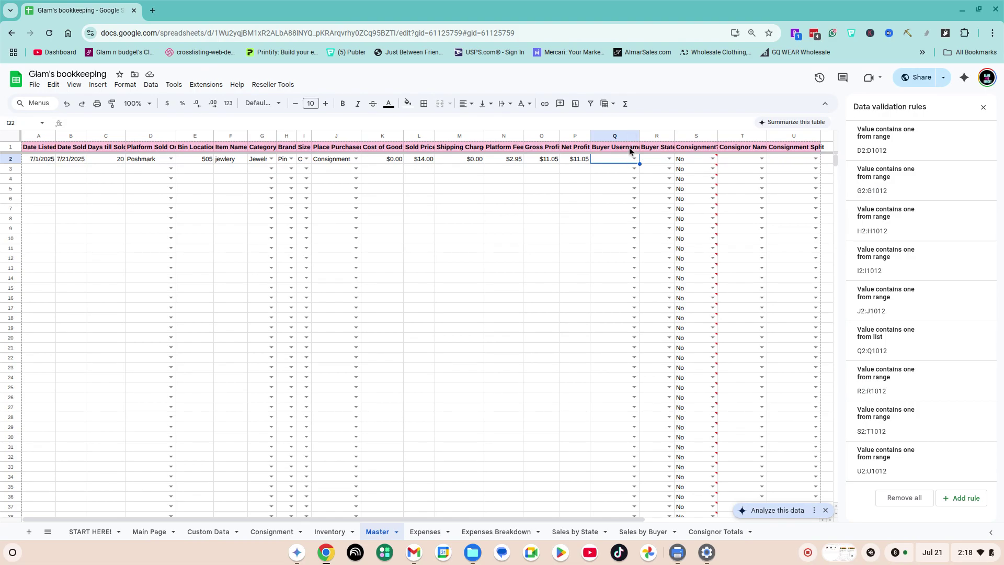
{"action": "left_click", "coordinate": [632, 138]}
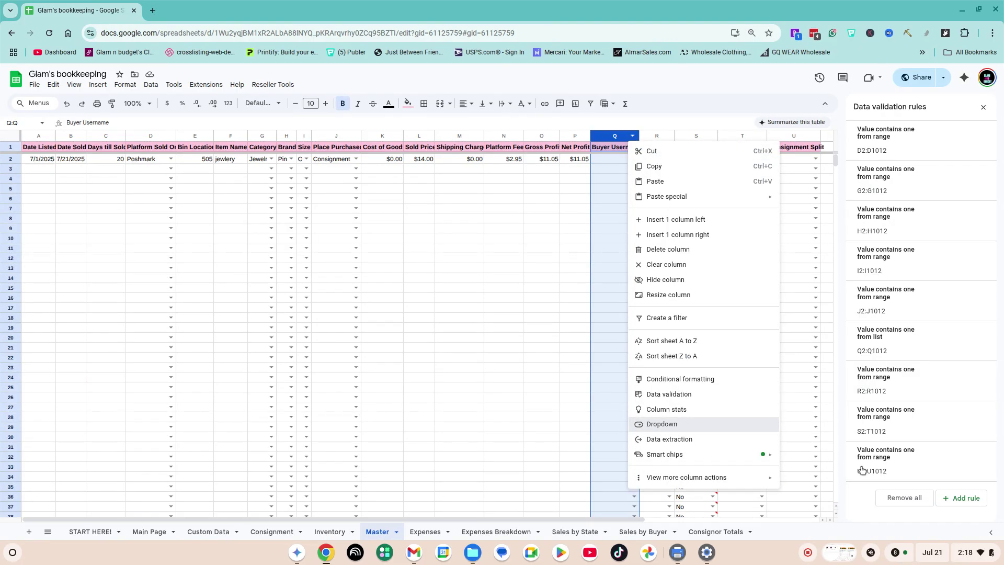
{"action": "left_click", "coordinate": [758, 427]}
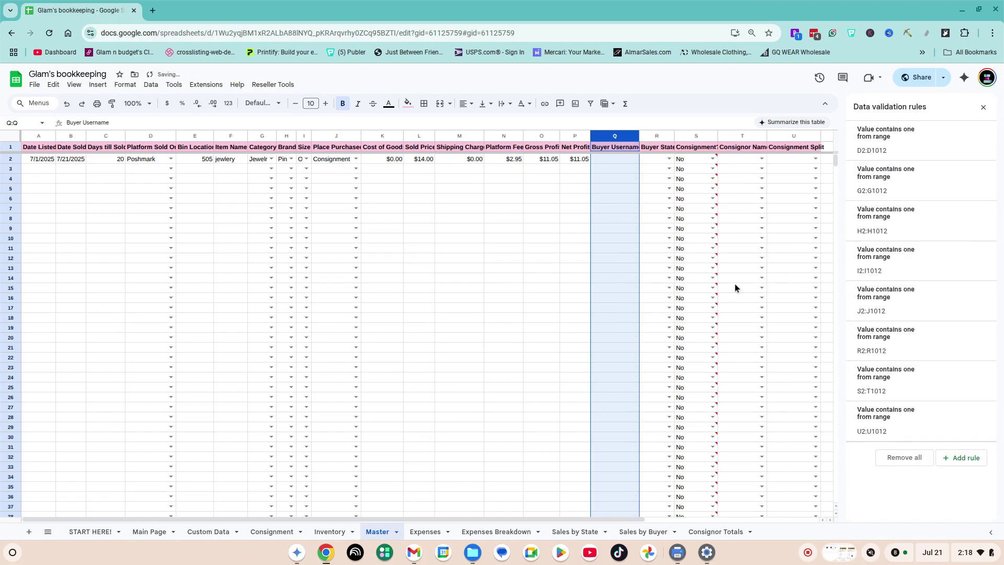
Enter the buyer's username for the row 2 sale and set the buyer state to AZ - Arizona
{"action": "left_click", "coordinate": [616, 159]}
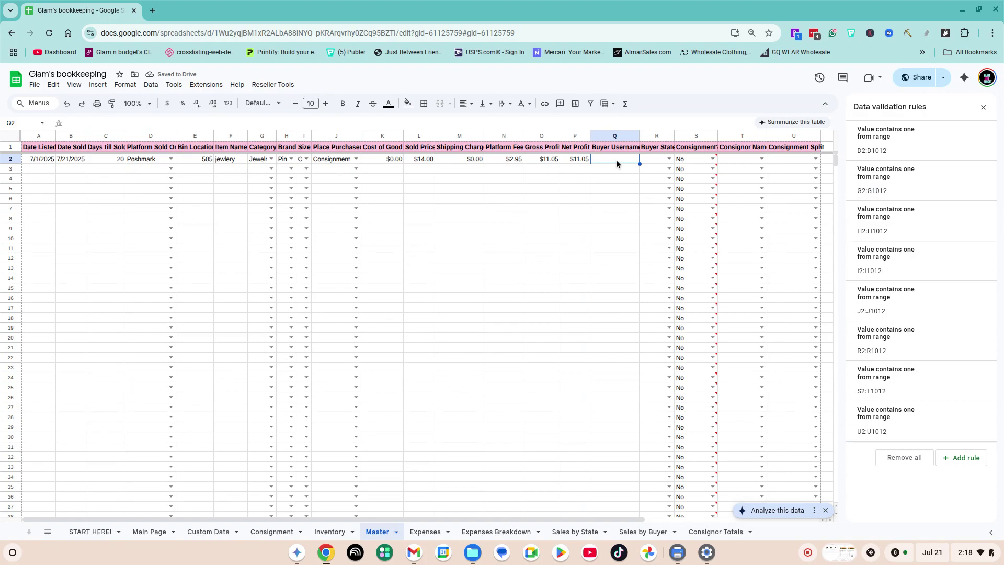
{"action": "type", "text": "Love "}
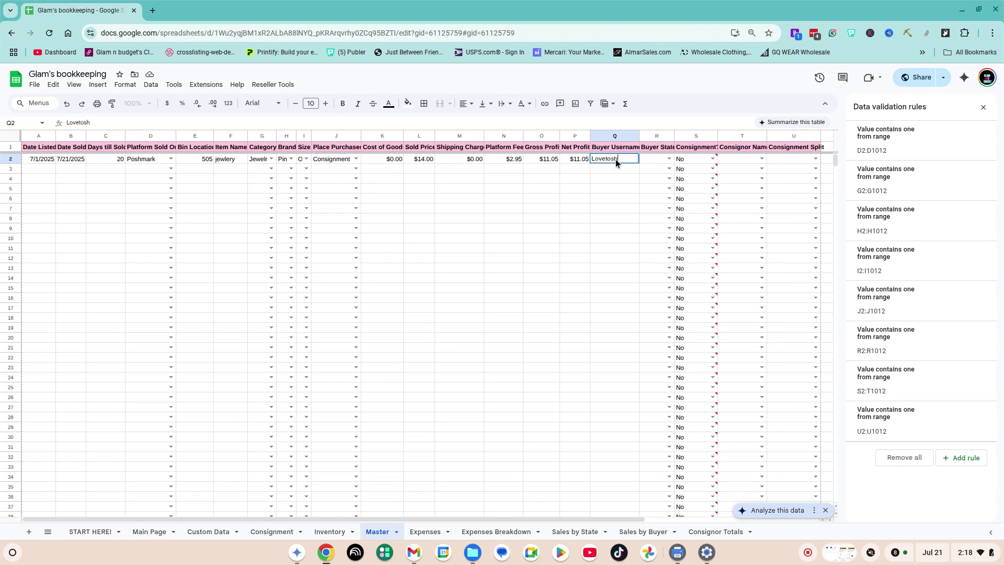
{"action": "type", "text": "toshop438"}
{"action": "key", "text": "Tab"}
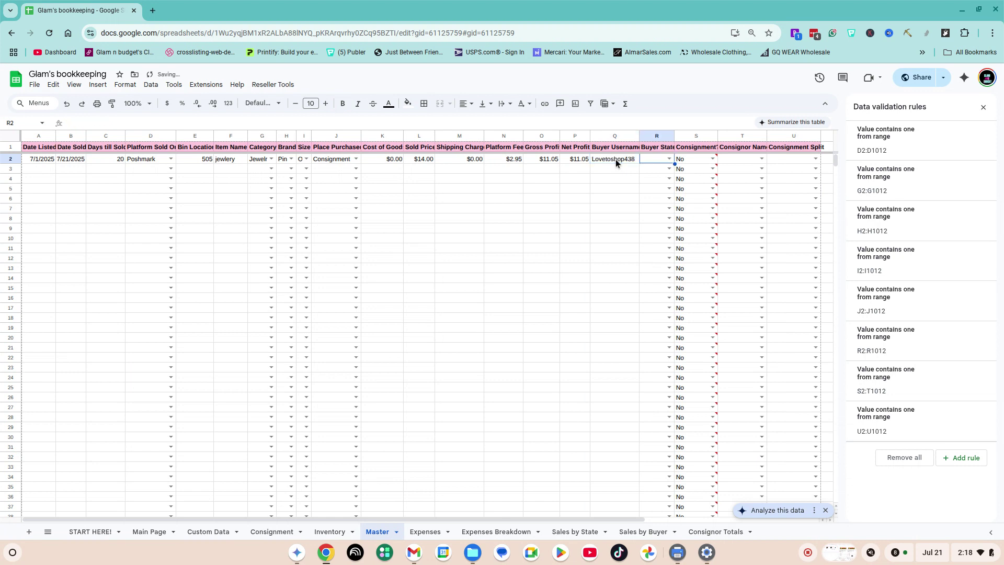
{"action": "left_click", "coordinate": [669, 158]}
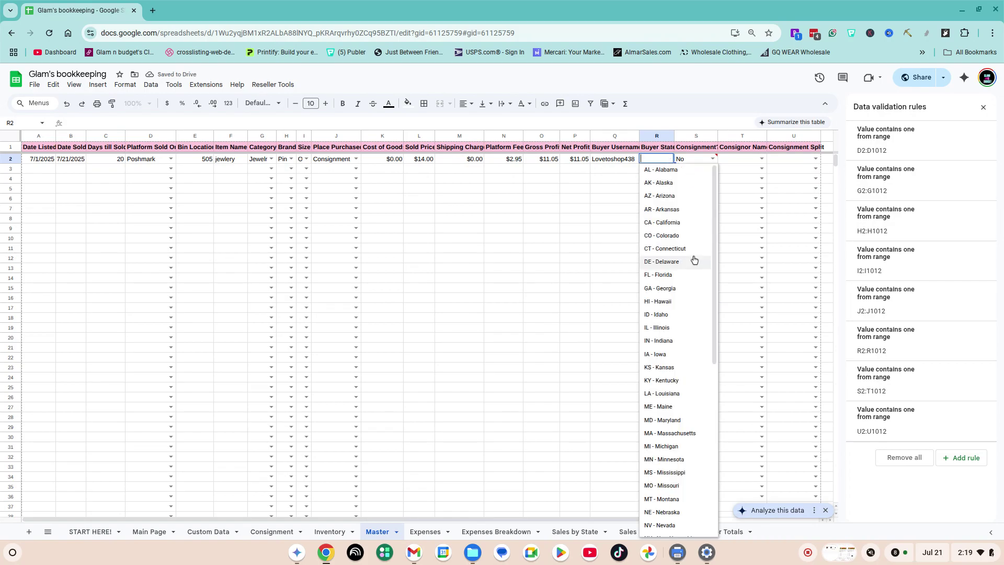
{"action": "left_click", "coordinate": [669, 197]}
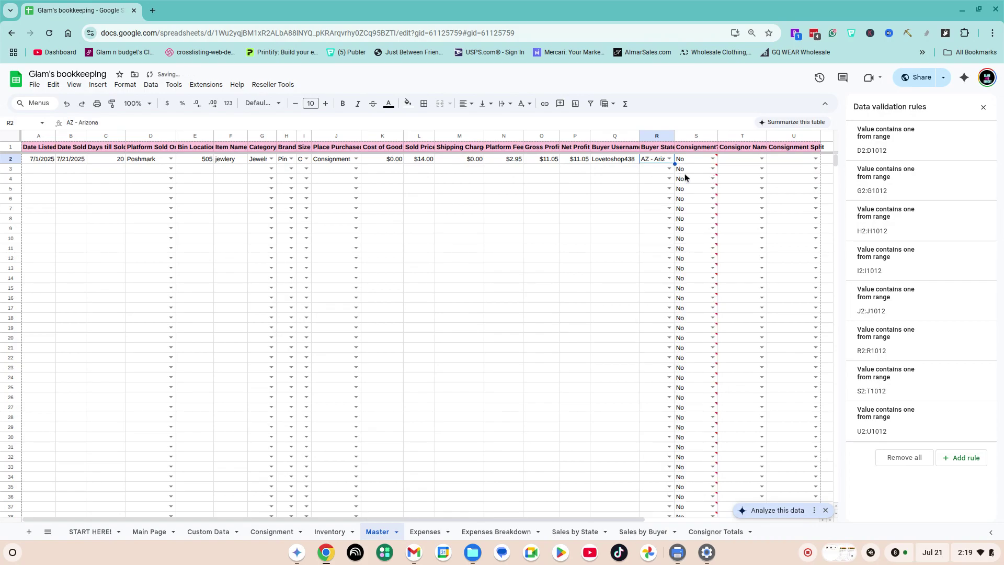
Assign the listed consignor to the row 2 sale and set its consignment split to 50% / 50% (You / Consignor)
{"action": "double_click", "coordinate": [712, 159]}
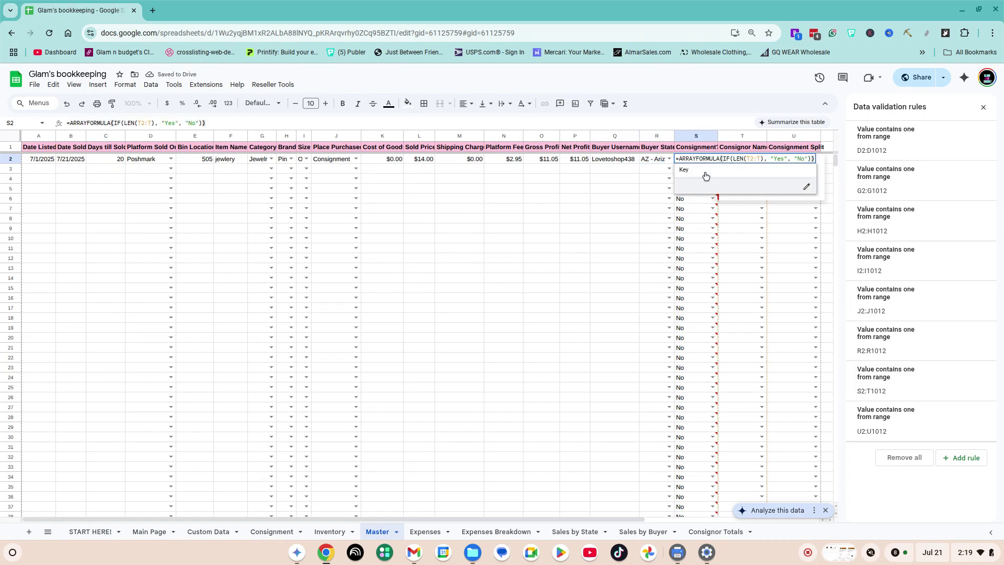
{"action": "left_click", "coordinate": [632, 211]}
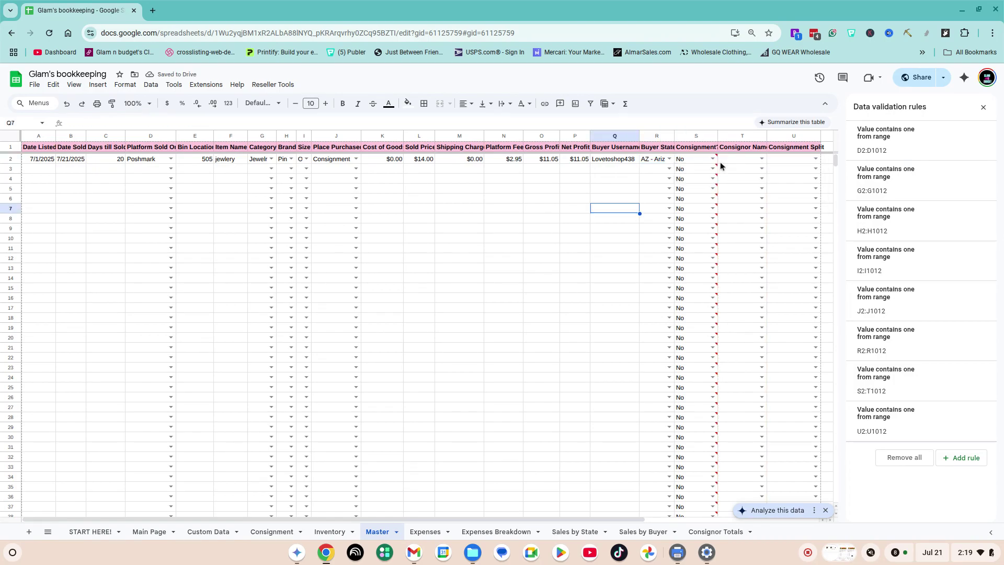
{"action": "left_click", "coordinate": [761, 159]}
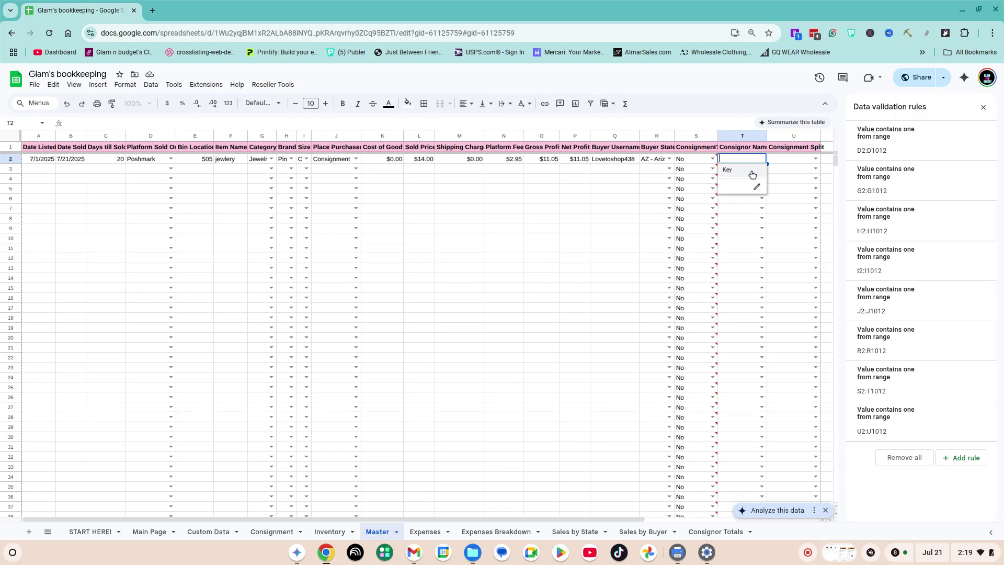
{"action": "left_click", "coordinate": [752, 171]}
{"action": "left_click", "coordinate": [702, 158]}
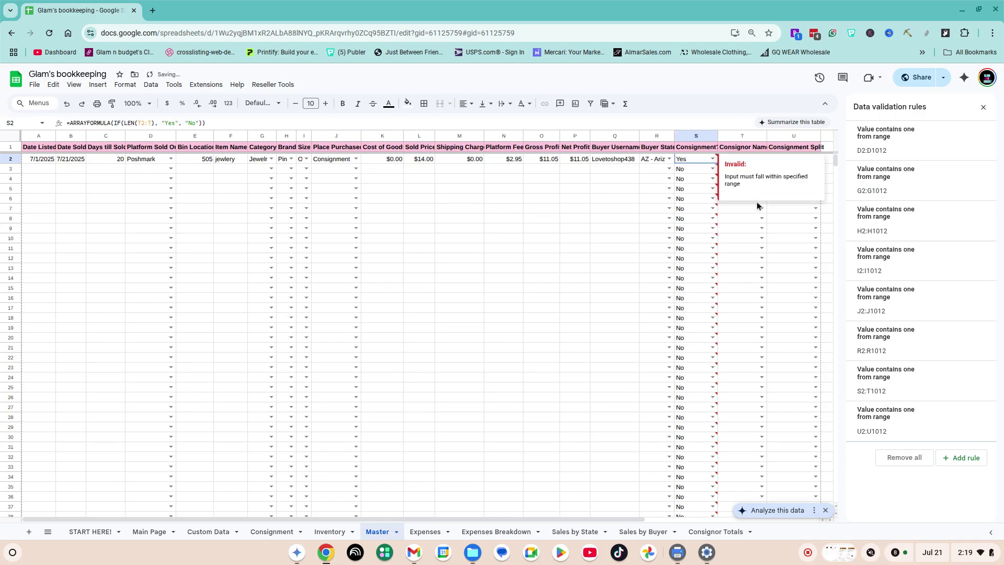
{"action": "left_click", "coordinate": [755, 218]}
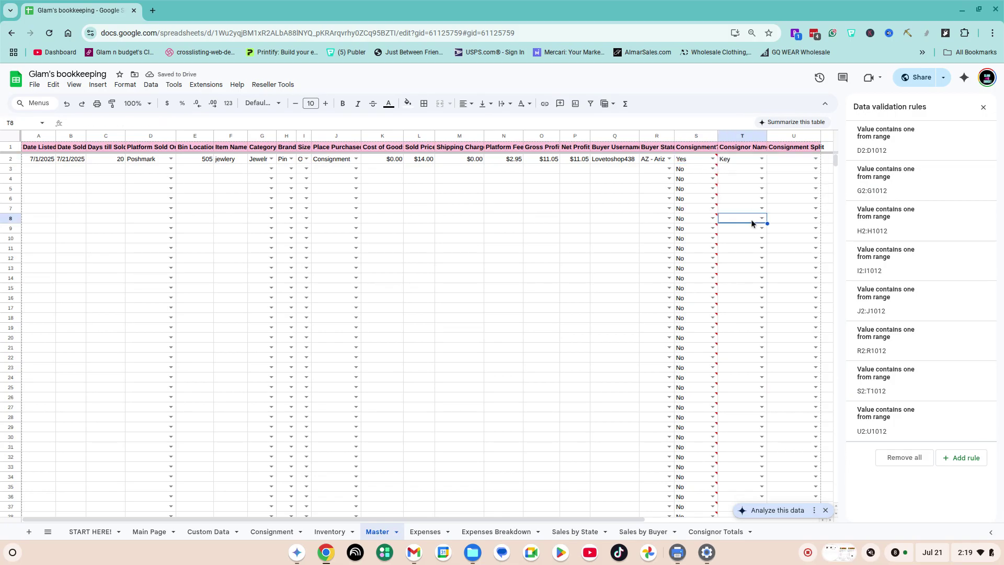
{"action": "left_click", "coordinate": [746, 161]}
{"action": "left_click", "coordinate": [761, 159]}
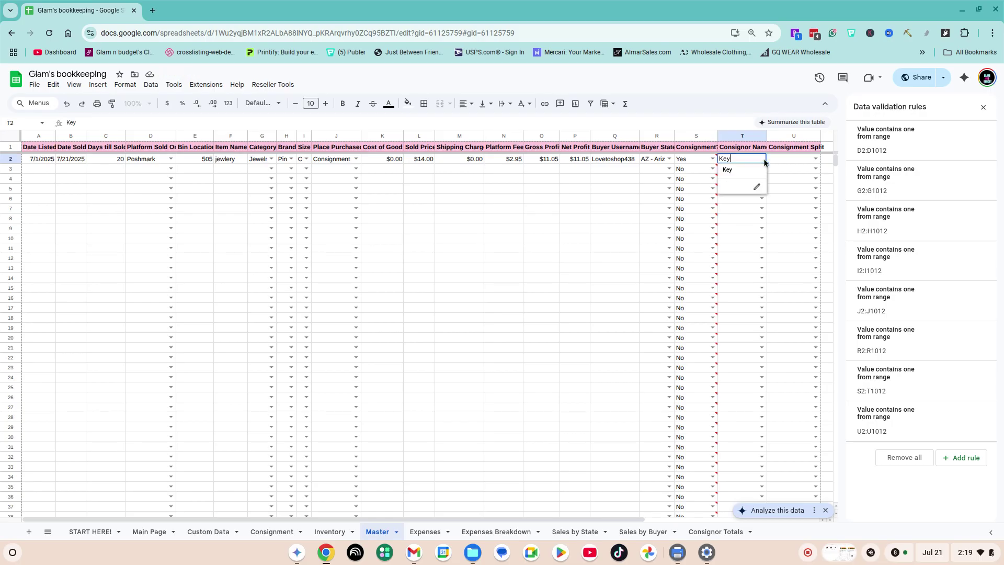
{"action": "left_click", "coordinate": [759, 173]}
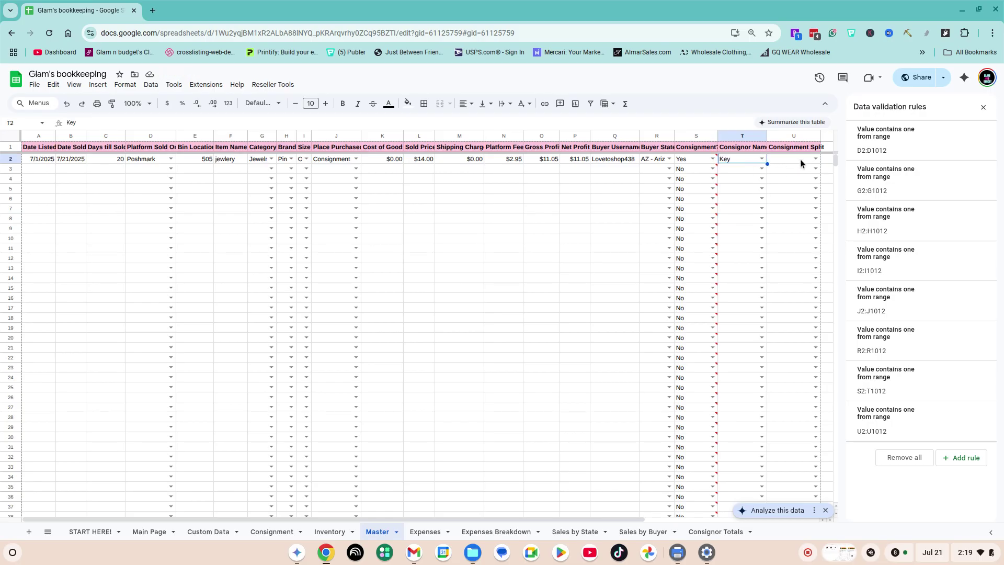
{"action": "left_click", "coordinate": [816, 159]}
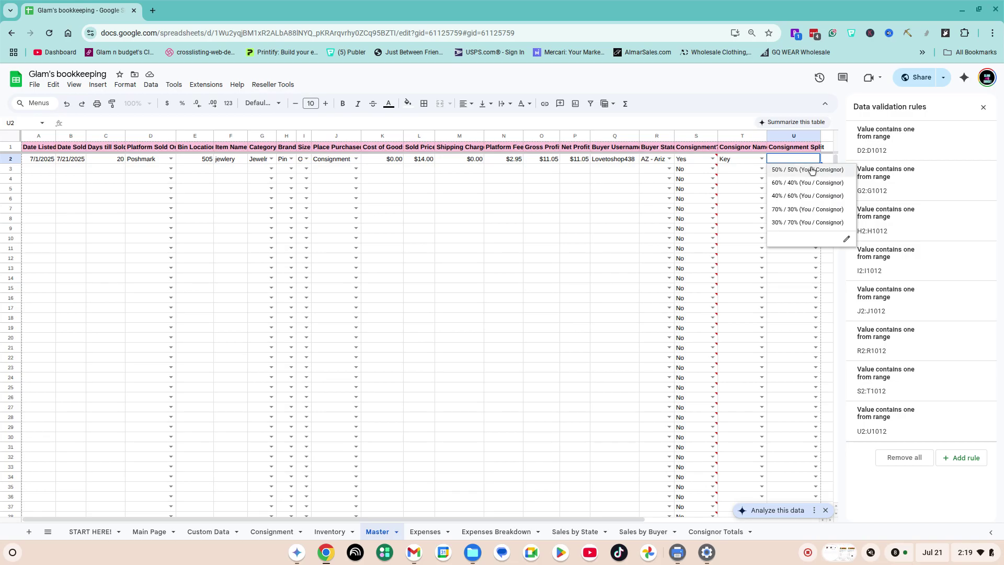
{"action": "left_click", "coordinate": [811, 171]}
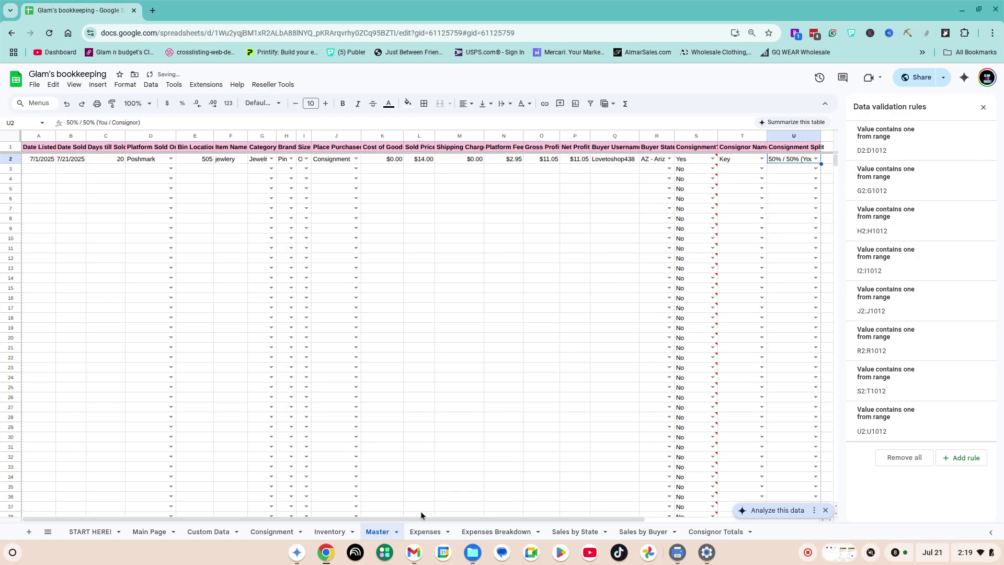
On the Expenses sheet, enter an expense in row 2 dated 7/19 with the item phone
{"action": "left_click", "coordinate": [427, 532]}
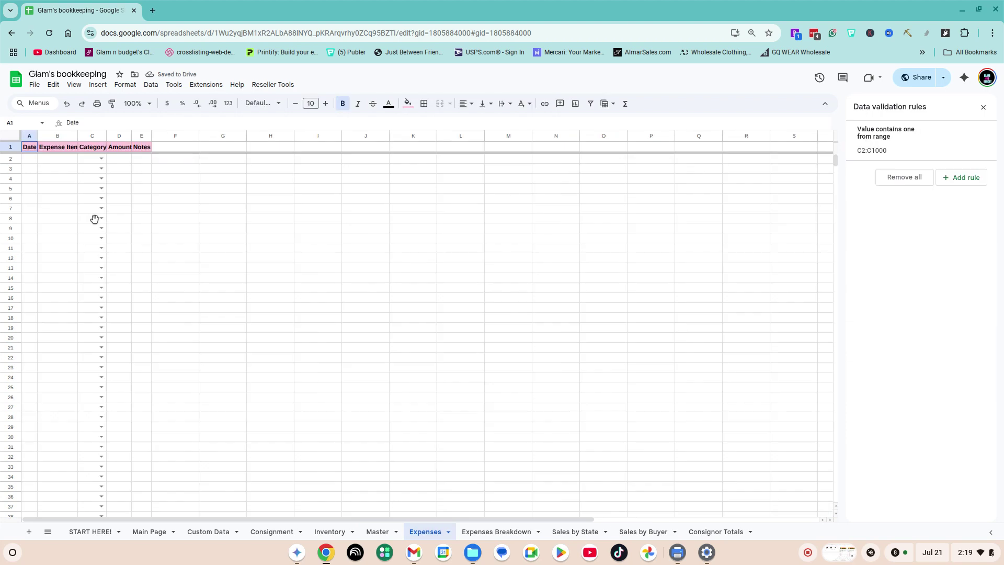
{"action": "left_click", "coordinate": [30, 161]}
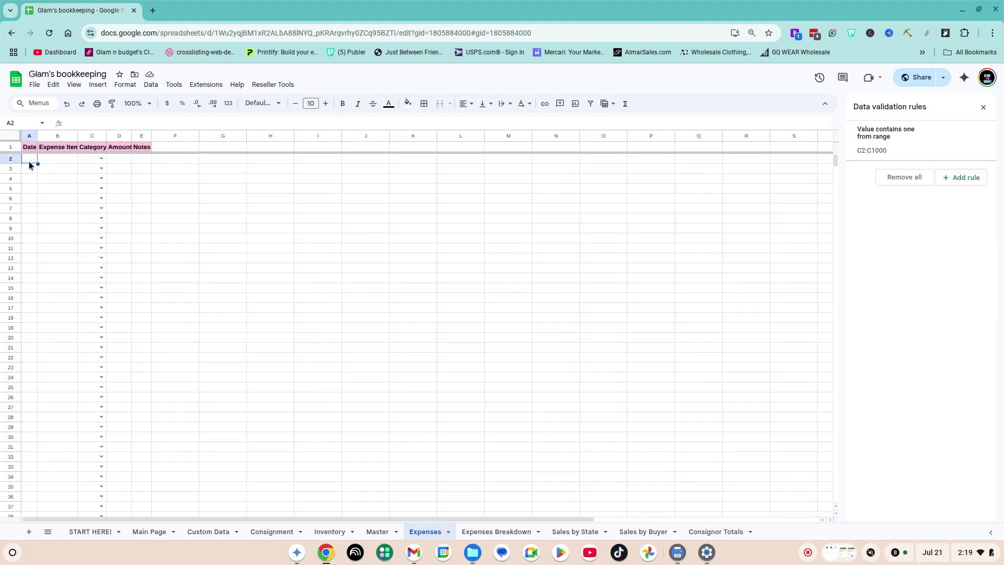
{"action": "type", "text": "7/"}
{"action": "type", "text": "15/"}
{"action": "key", "text": "Tab"}
{"action": "type", "text": "phone"}
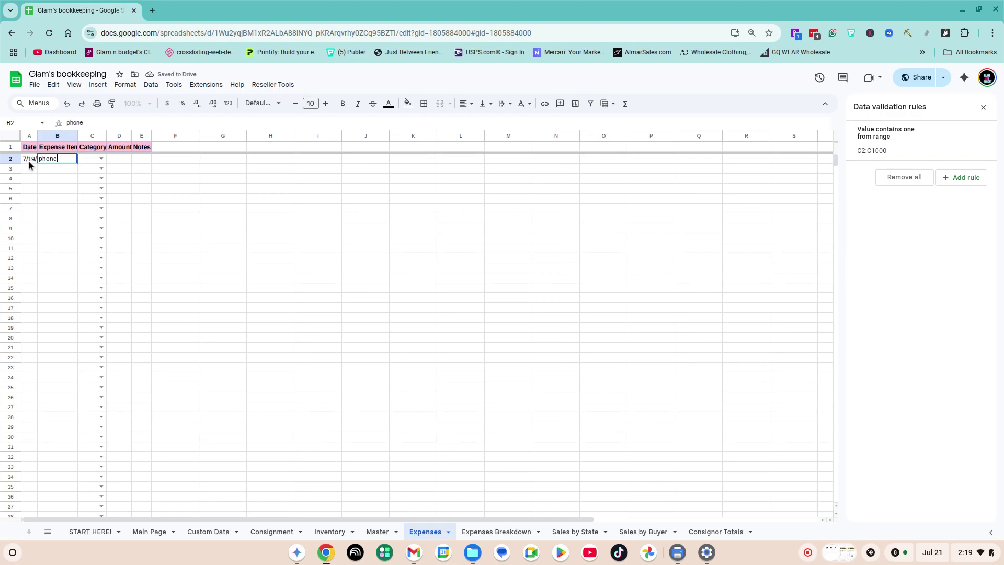
{"action": "key", "text": "Tab"}
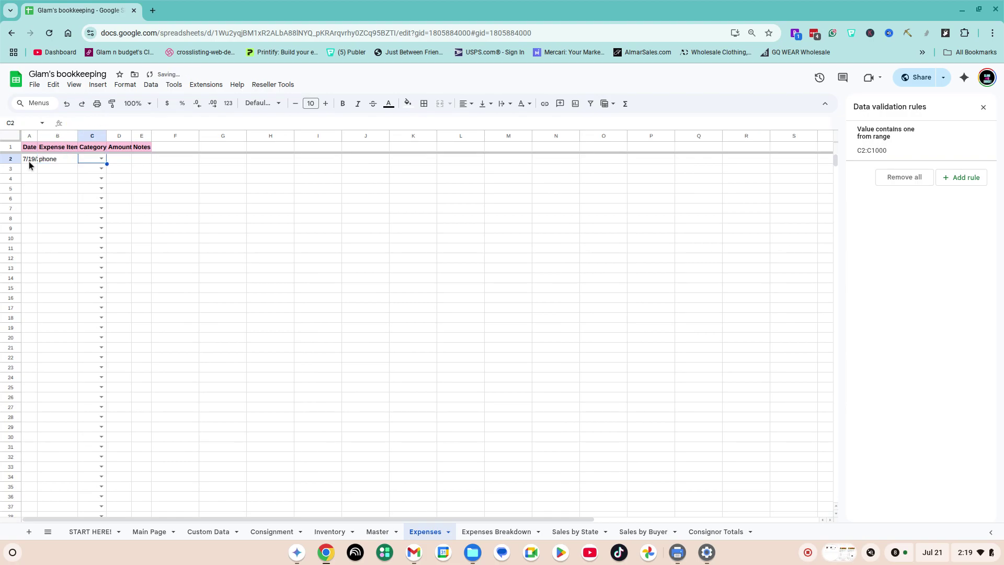
Set the category of the phone expense to Utilities
{"action": "key", "text": "Return"}
{"action": "key", "text": "Down"}
{"action": "key", "text": "Down"}
{"action": "key", "text": "Down"}
{"action": "key", "text": "Down"}
{"action": "key", "text": "Down"}
{"action": "key", "text": "Down"}
{"action": "key", "text": "Down"}
{"action": "key", "text": "Down"}
{"action": "key", "text": "Down"}
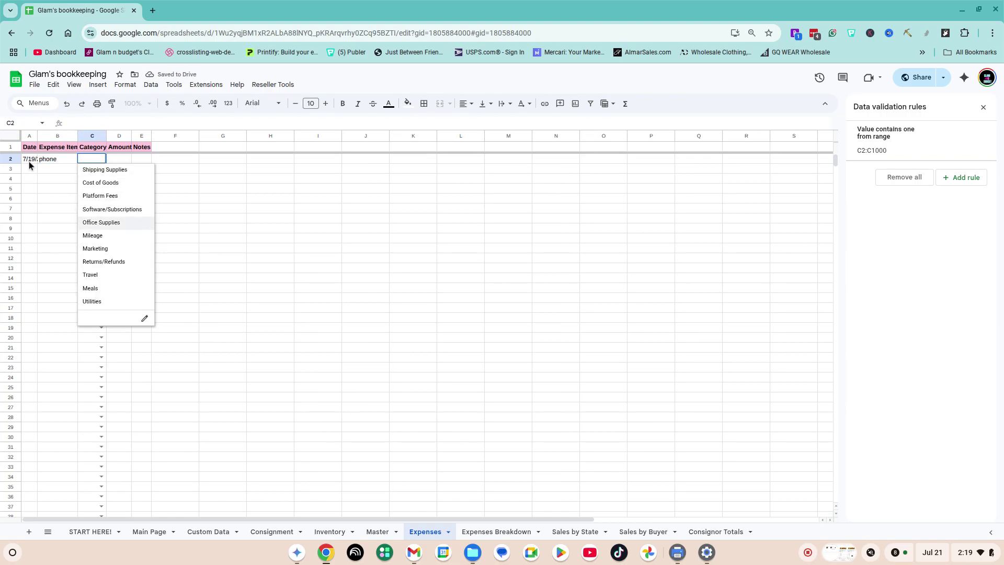
{"action": "key", "text": "Return"}
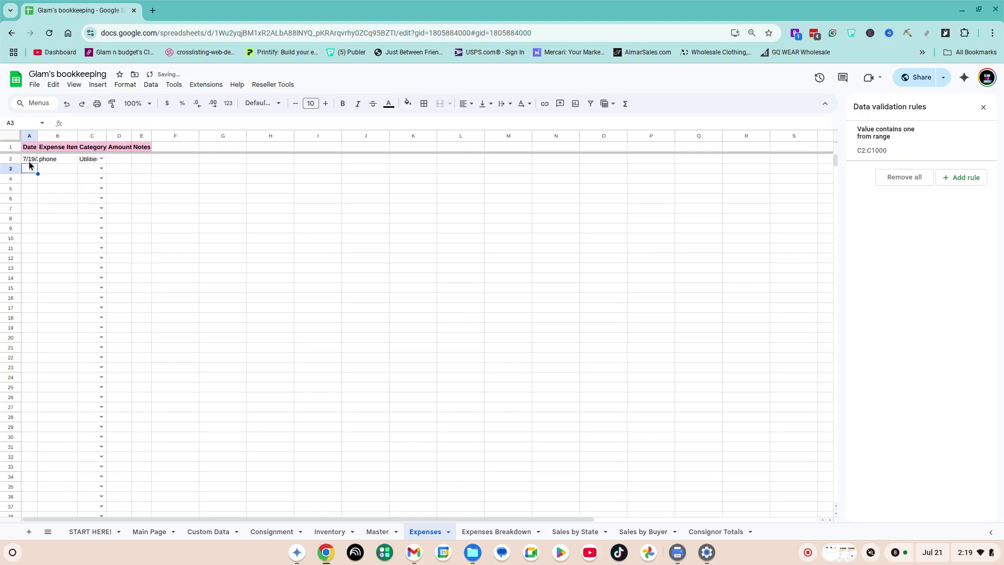
Set the amount of the phone expense to 25.00
{"action": "key", "text": "Tab"}
{"action": "type", "text": "25.00"}
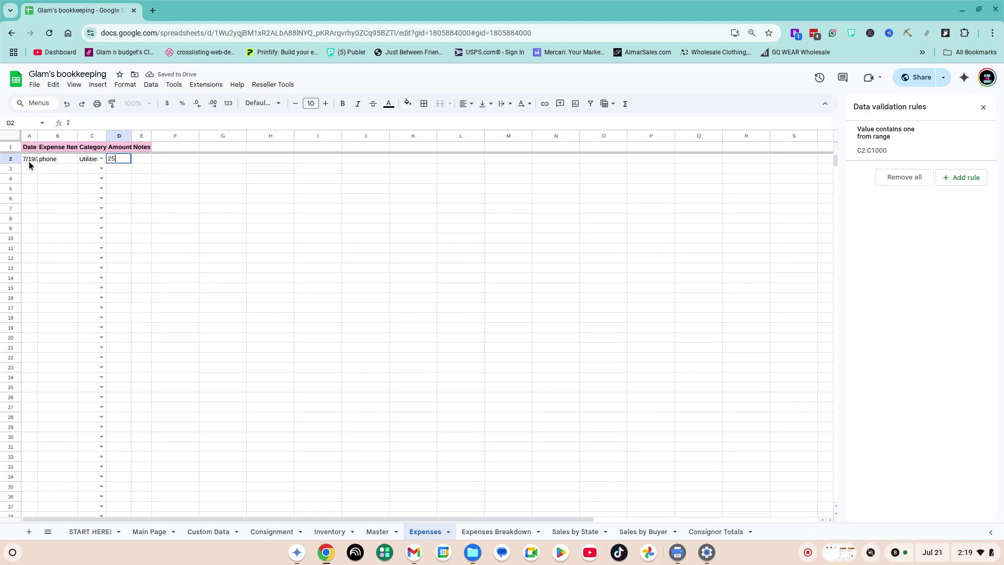
{"action": "key", "text": "Return"}
Enter a second expense in row 3 dated 7/20/25 with the item Shipping
{"action": "key", "text": "Left"}
{"action": "key", "text": "Left"}
{"action": "key", "text": "Left"}
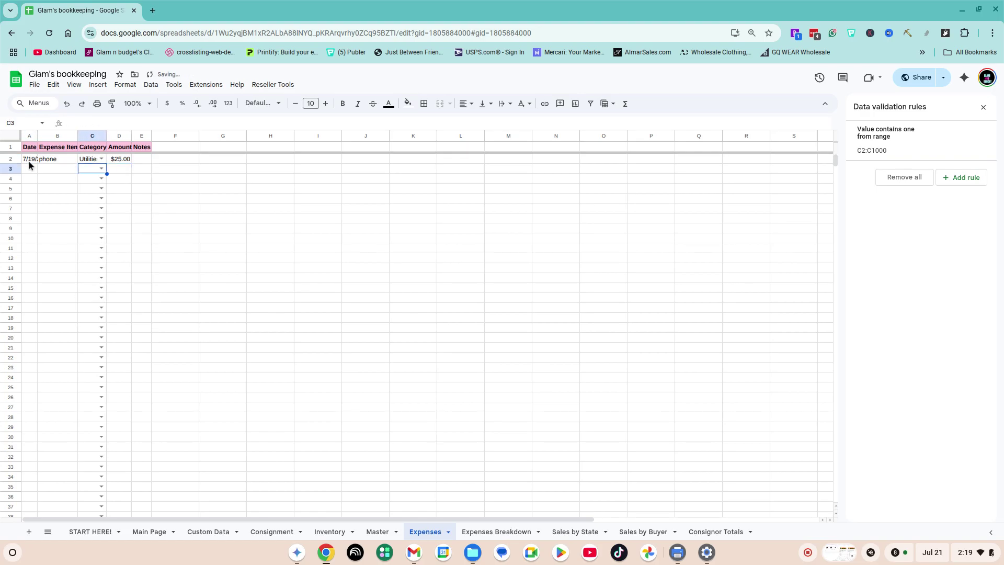
{"action": "type", "text": "7"}
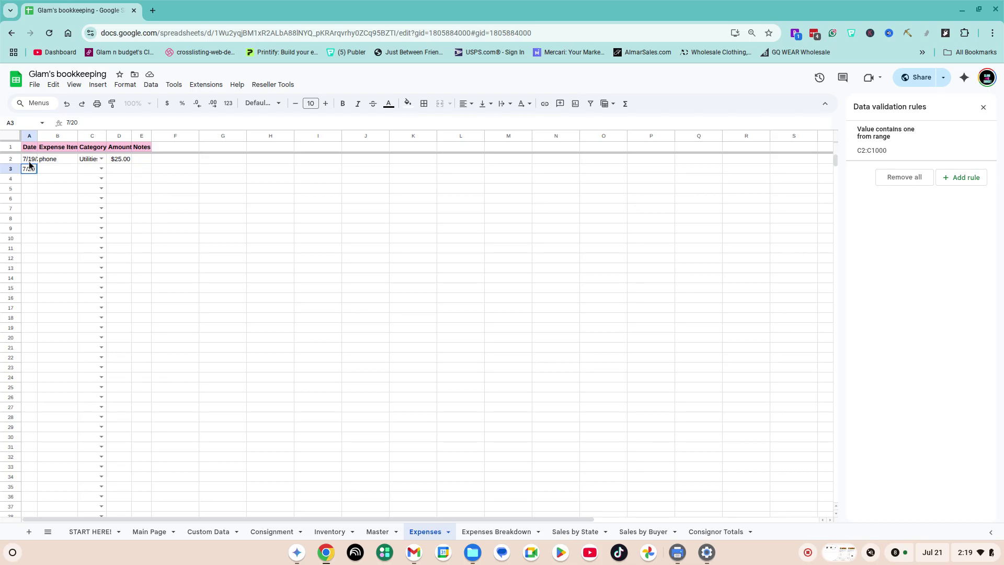
{"action": "type", "text": "/20/25"}
{"action": "key", "text": "Tab"}
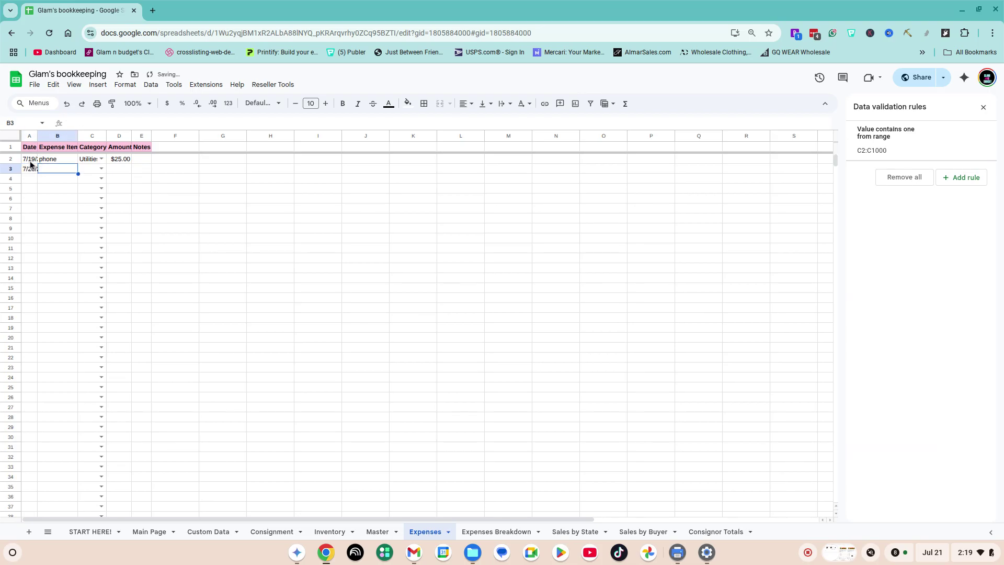
{"action": "type", "text": "Shippi"}
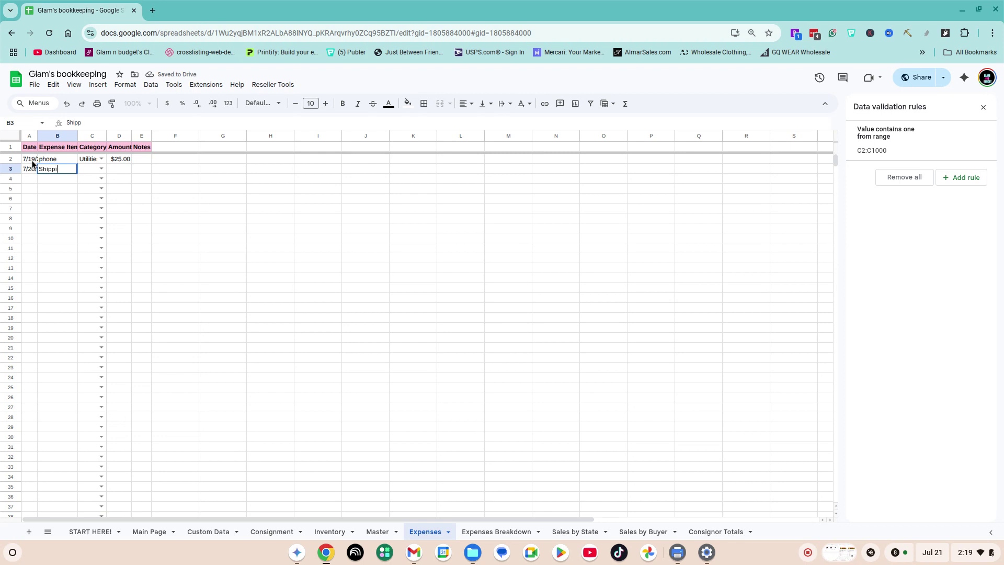
{"action": "type", "text": "ng"}
{"action": "key", "text": "Tab"}
Set the category of the Shipping expense to Shipping Supplies and its amount to 5.00
{"action": "key", "text": "Return"}
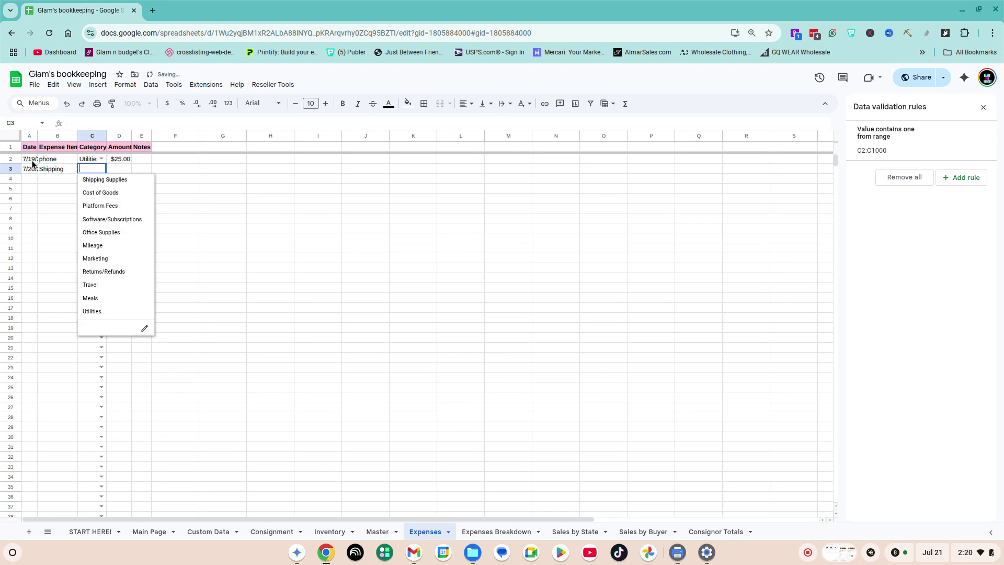
{"action": "key", "text": "Down"}
{"action": "key", "text": "Return"}
{"action": "key", "text": "Up"}
{"action": "key", "text": "Right"}
{"action": "key", "text": "Right"}
{"action": "key", "text": "Right"}
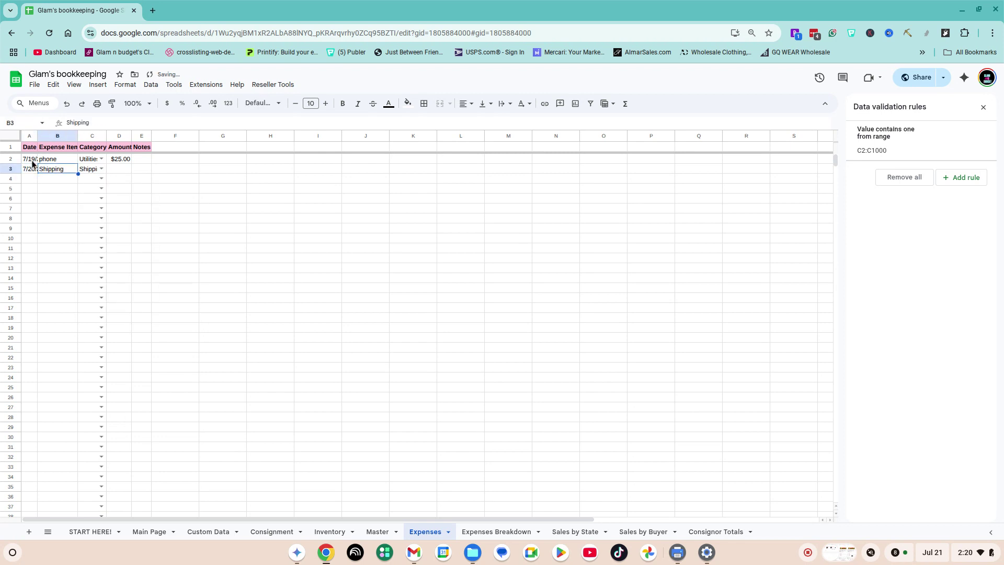
{"action": "type", "text": "5.00"}
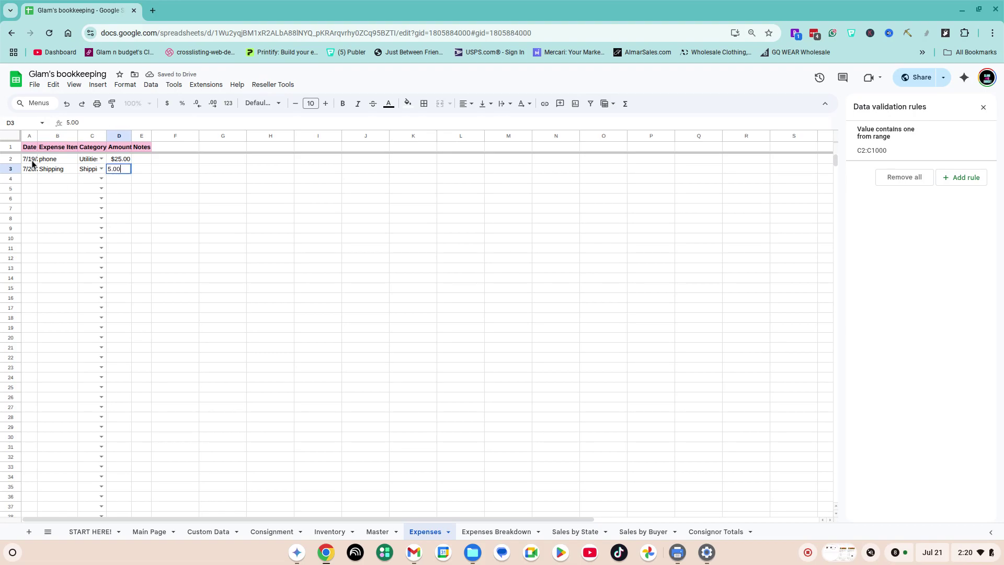
Review the monthly expenses by category and the sales analysis by state
{"action": "left_click", "coordinate": [486, 534]}
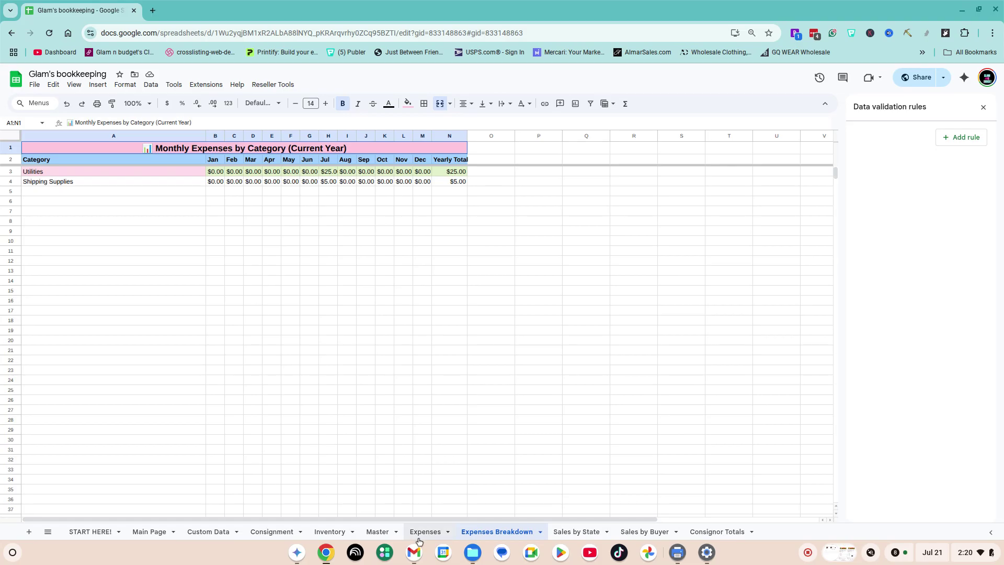
{"action": "left_click", "coordinate": [587, 533]}
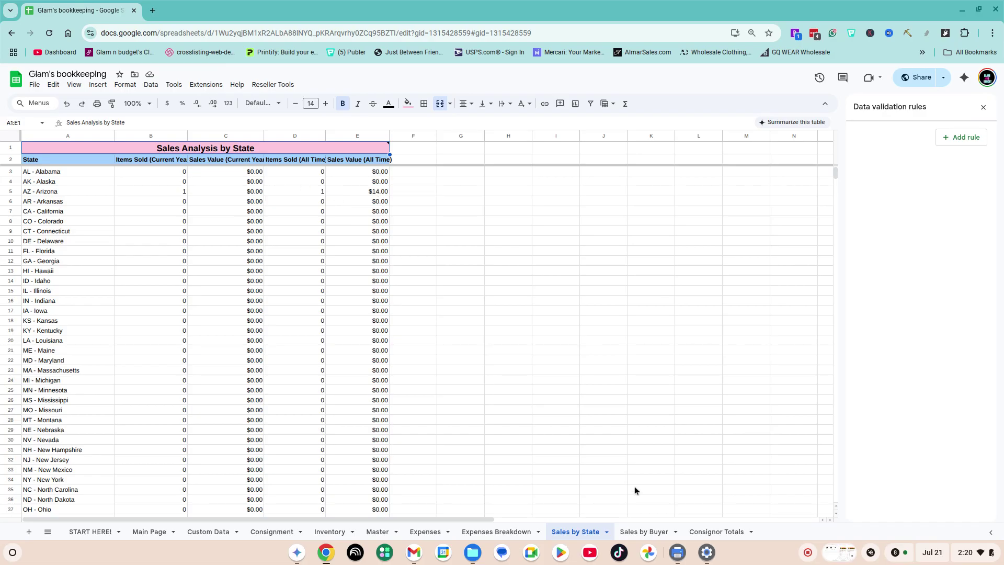
On the Sales by Buyer sheet, select the buyer of the recorded sale to display their purchase history
{"action": "left_click", "coordinate": [638, 534]}
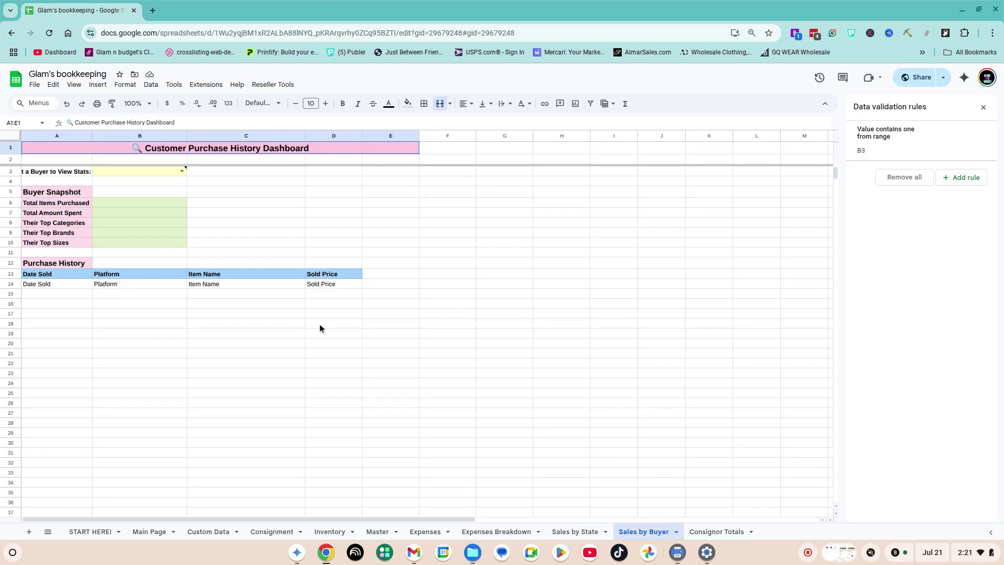
{"action": "left_click", "coordinate": [182, 172]}
{"action": "left_click", "coordinate": [160, 186]}
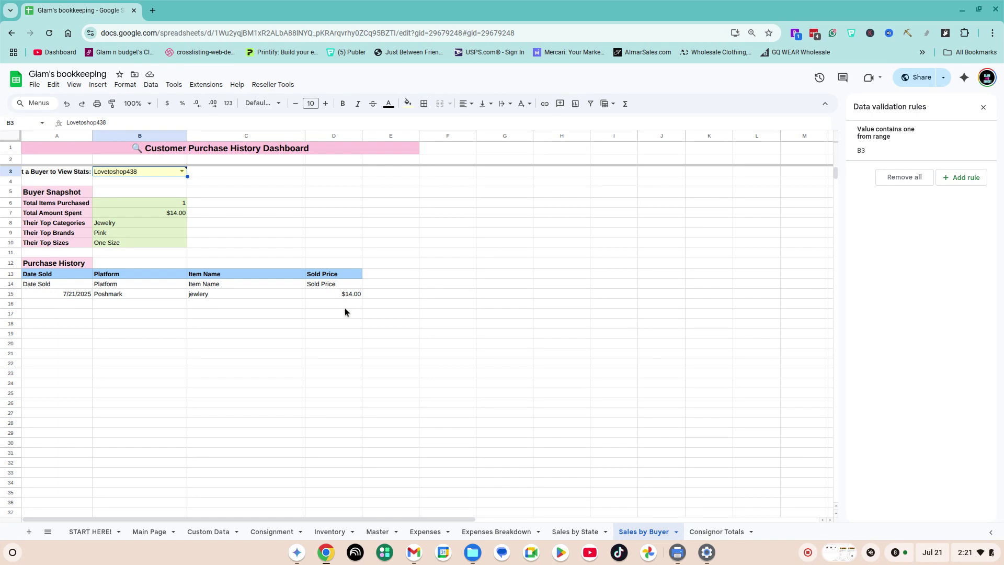
On the Consignor Totals sheet, select the listed consignor to display the payout figures
{"action": "left_click", "coordinate": [707, 532]}
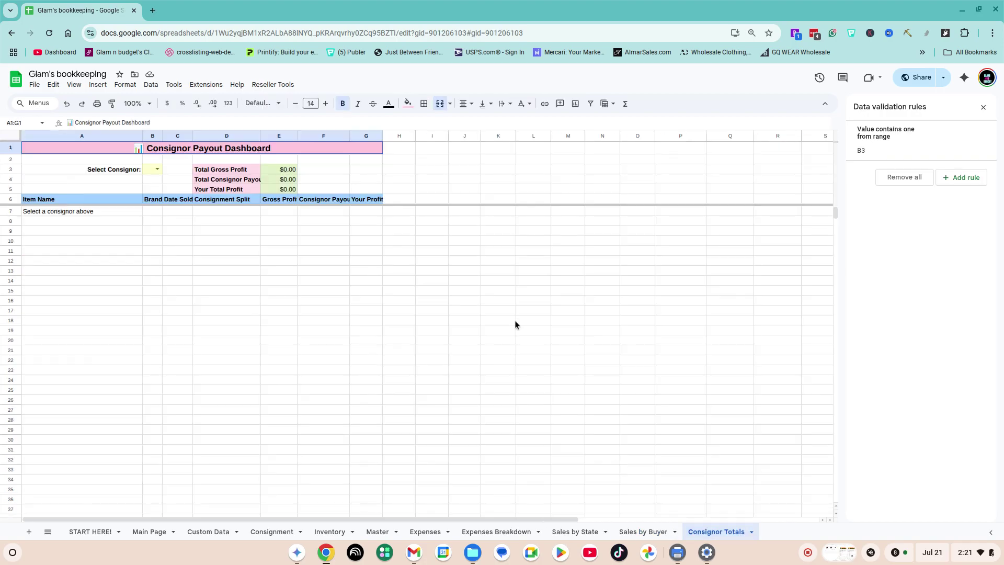
{"action": "left_click", "coordinate": [155, 170]}
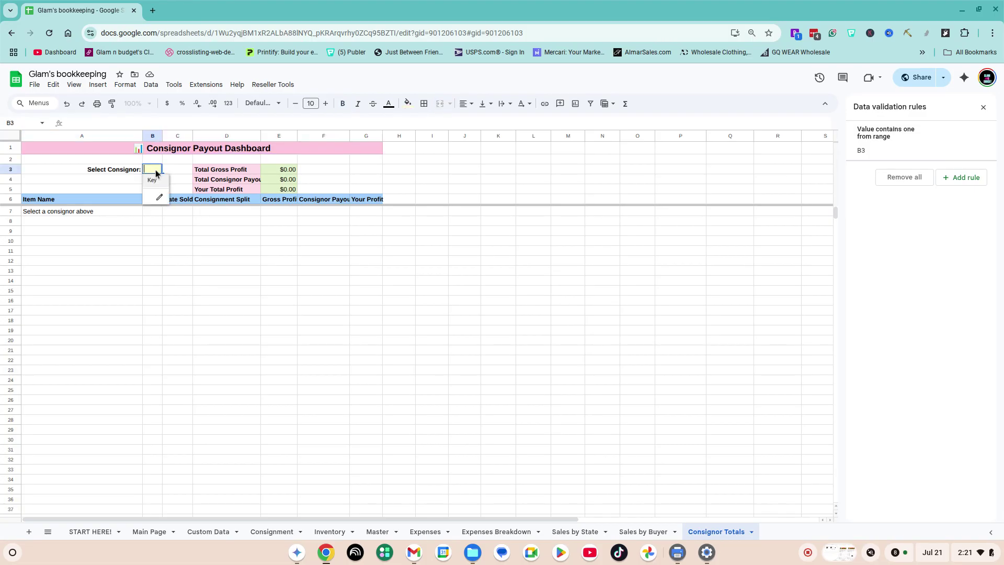
{"action": "left_click", "coordinate": [152, 180]}
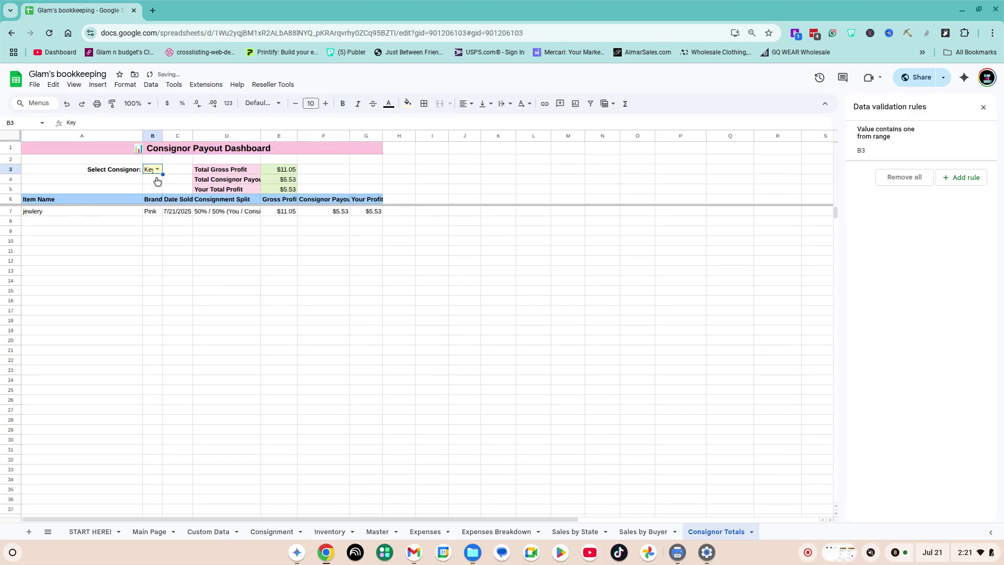